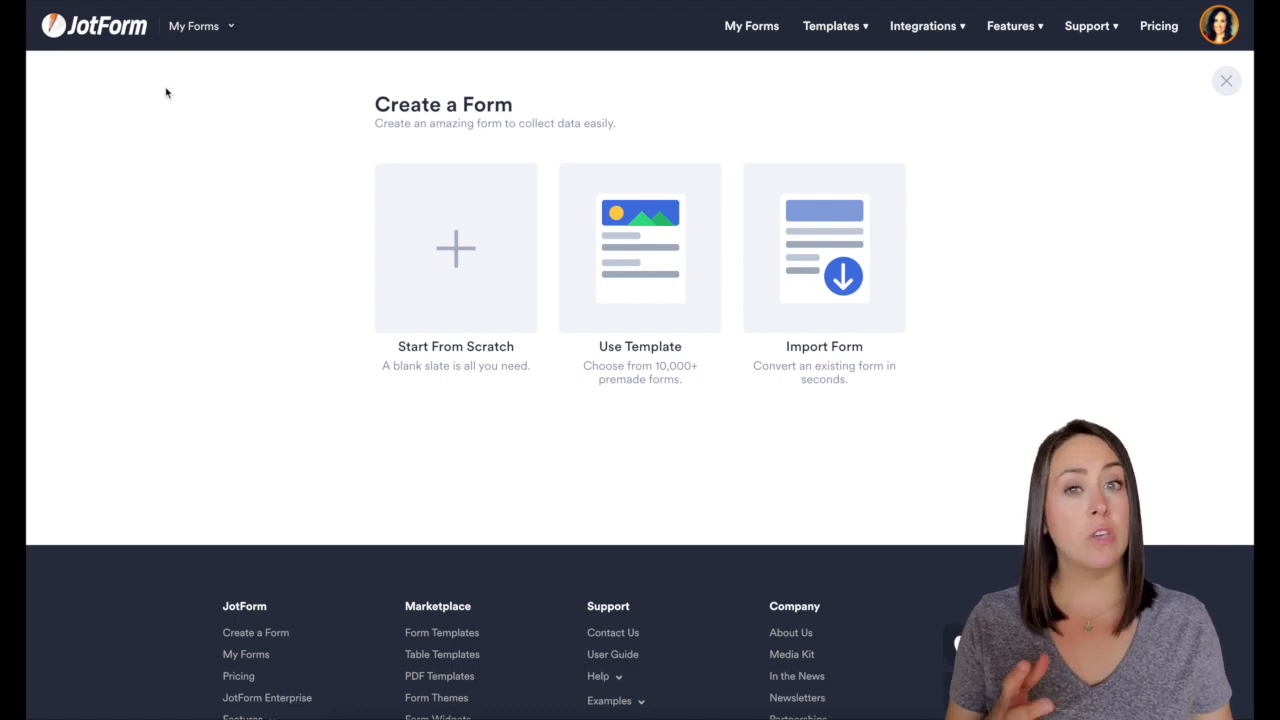
# Look at the Import Form options, then switch to browsing premade form templates
pyautogui.click(838, 212)
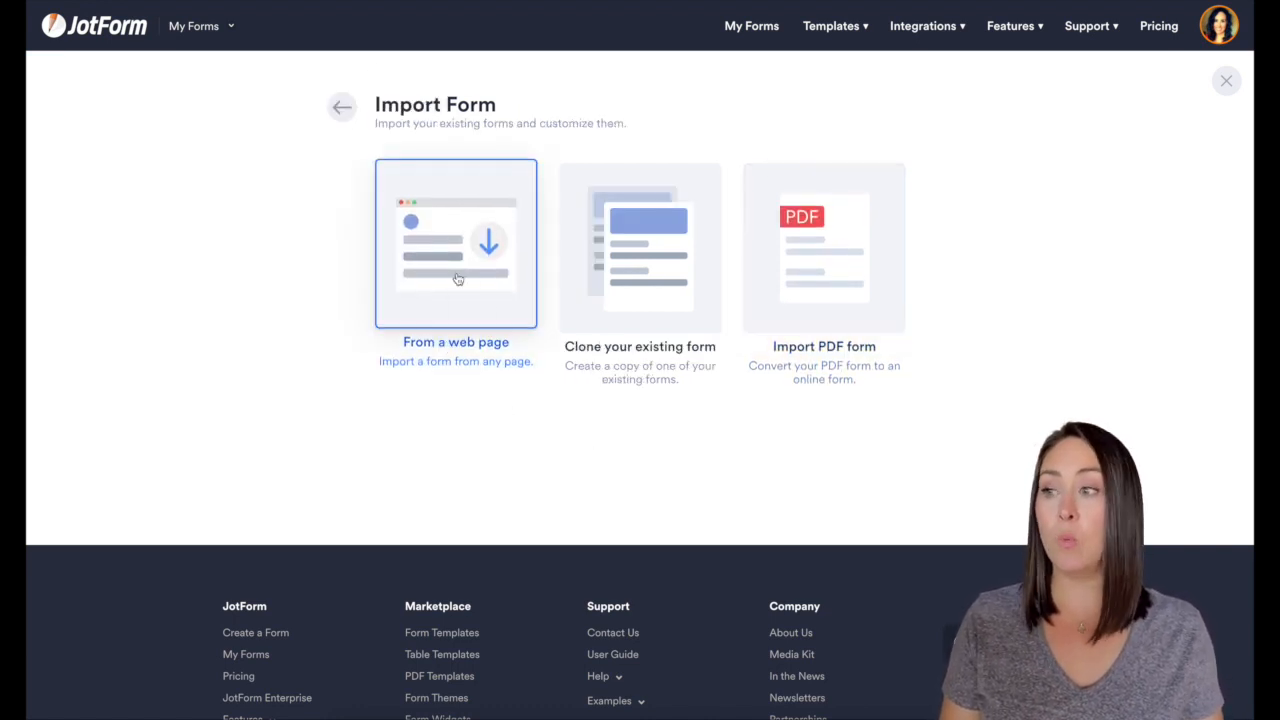
pyautogui.click(340, 110)
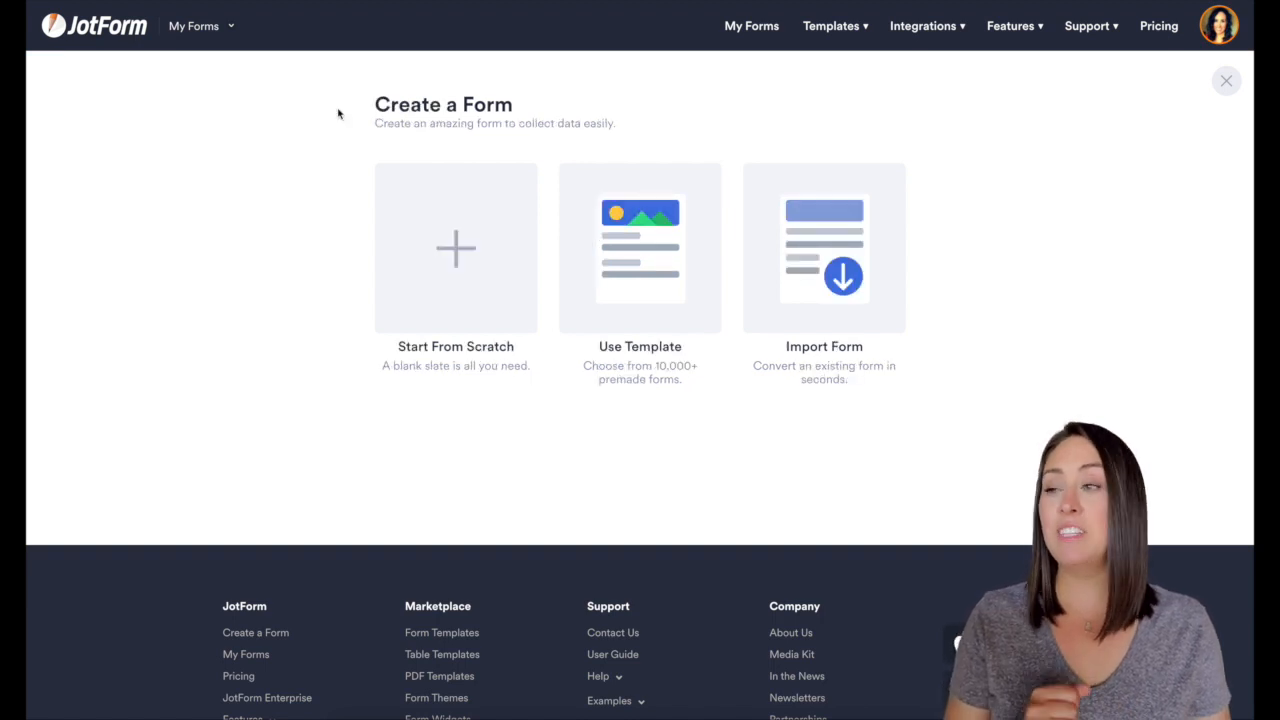
pyautogui.click(678, 279)
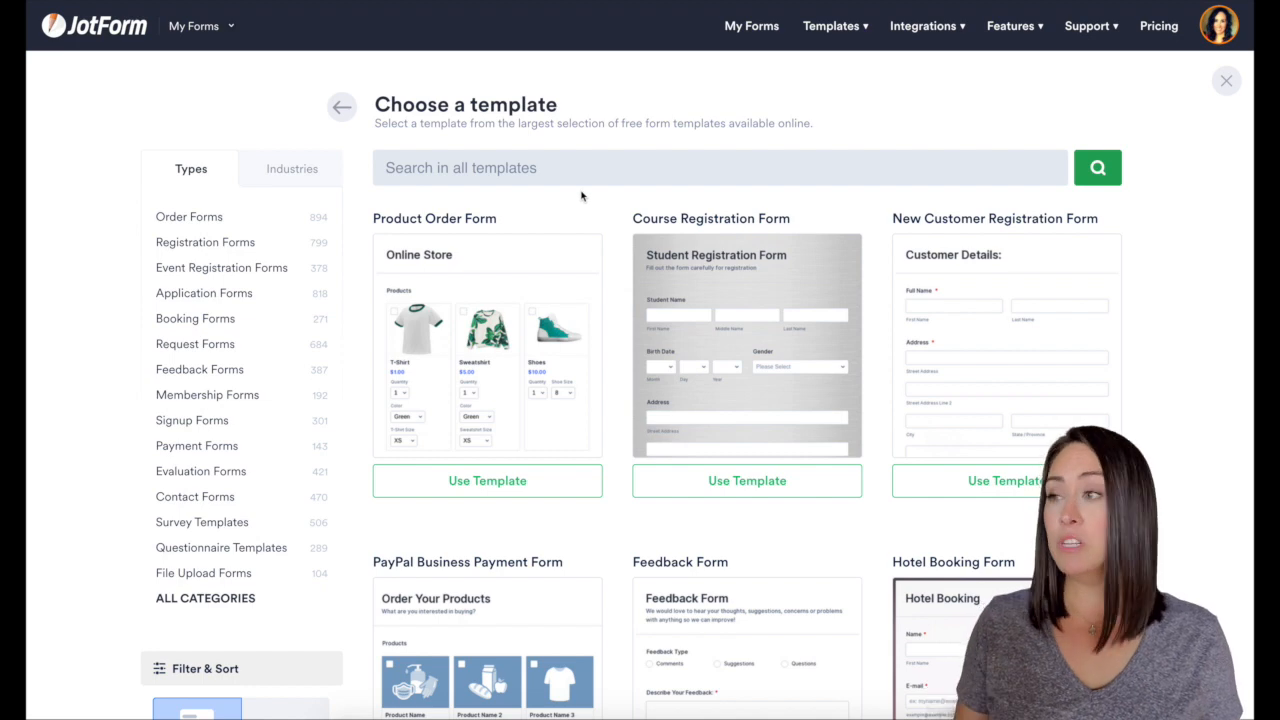
# Search the templates for 'nail' and browse results to the Nail Art Strip Order Form
pyautogui.click(602, 165)
pyautogui.write('nail')
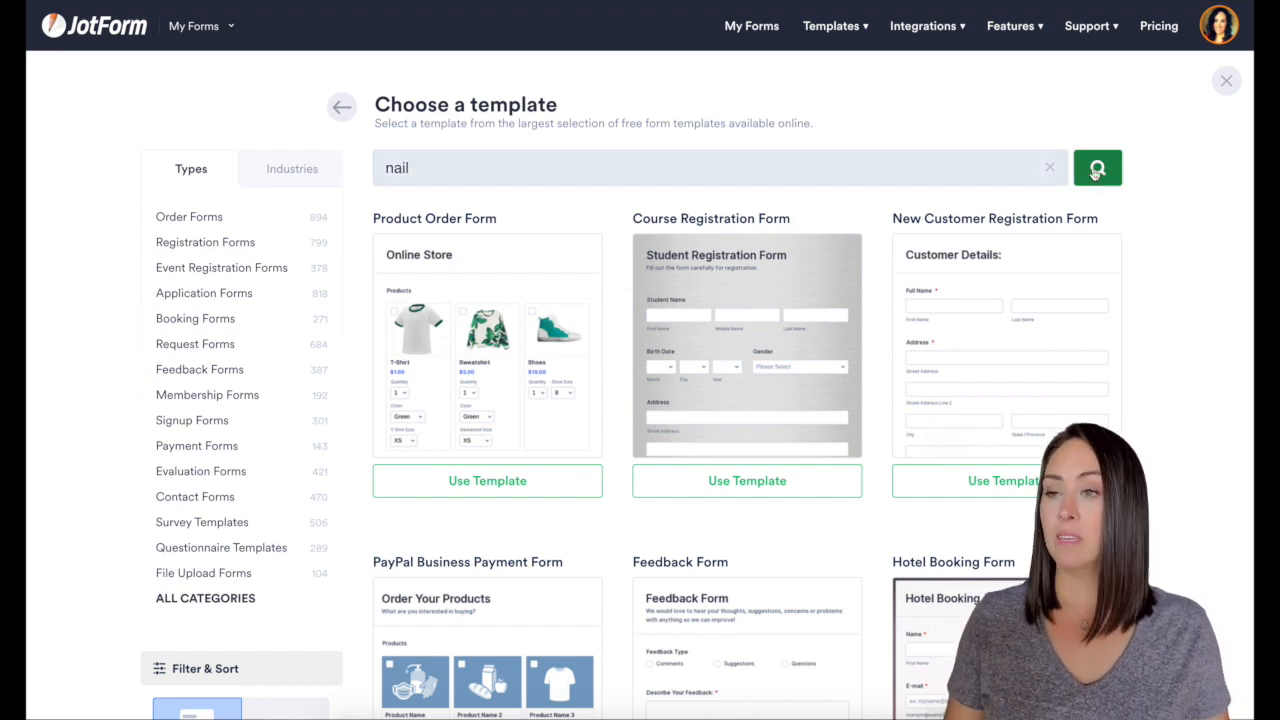
pyautogui.click(1097, 170)
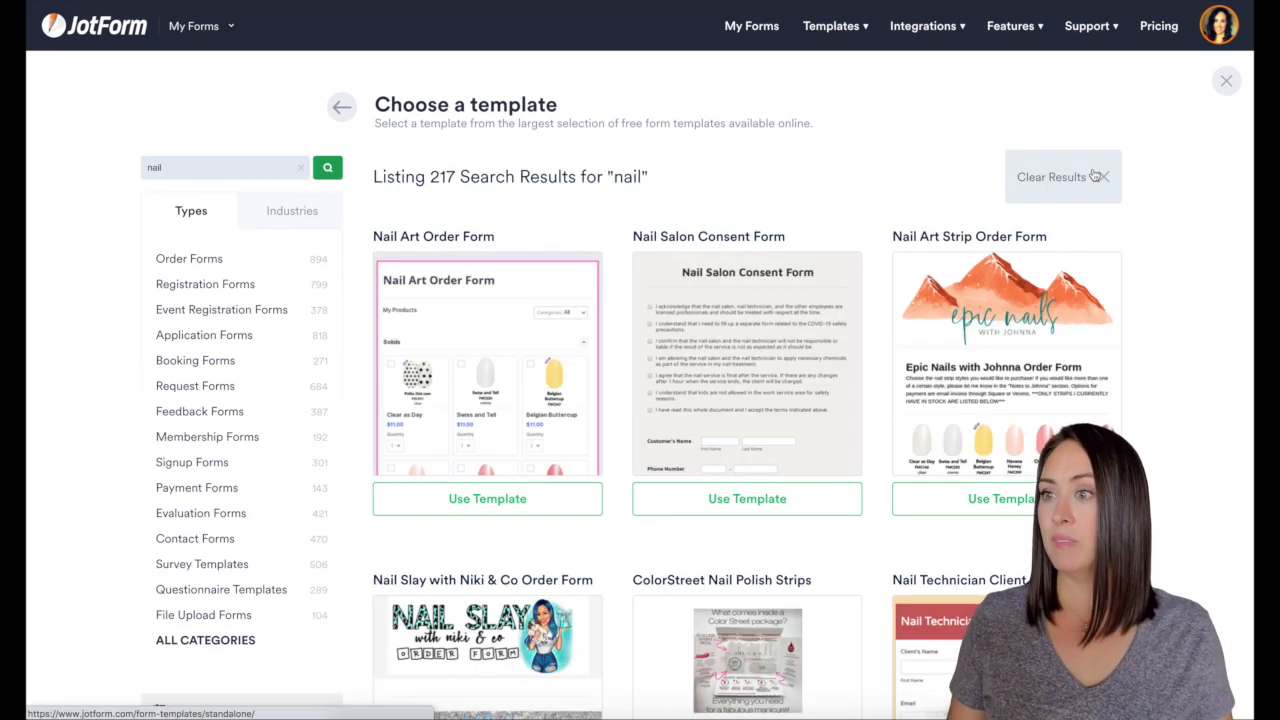
pyautogui.scroll(-6, 858, 229)
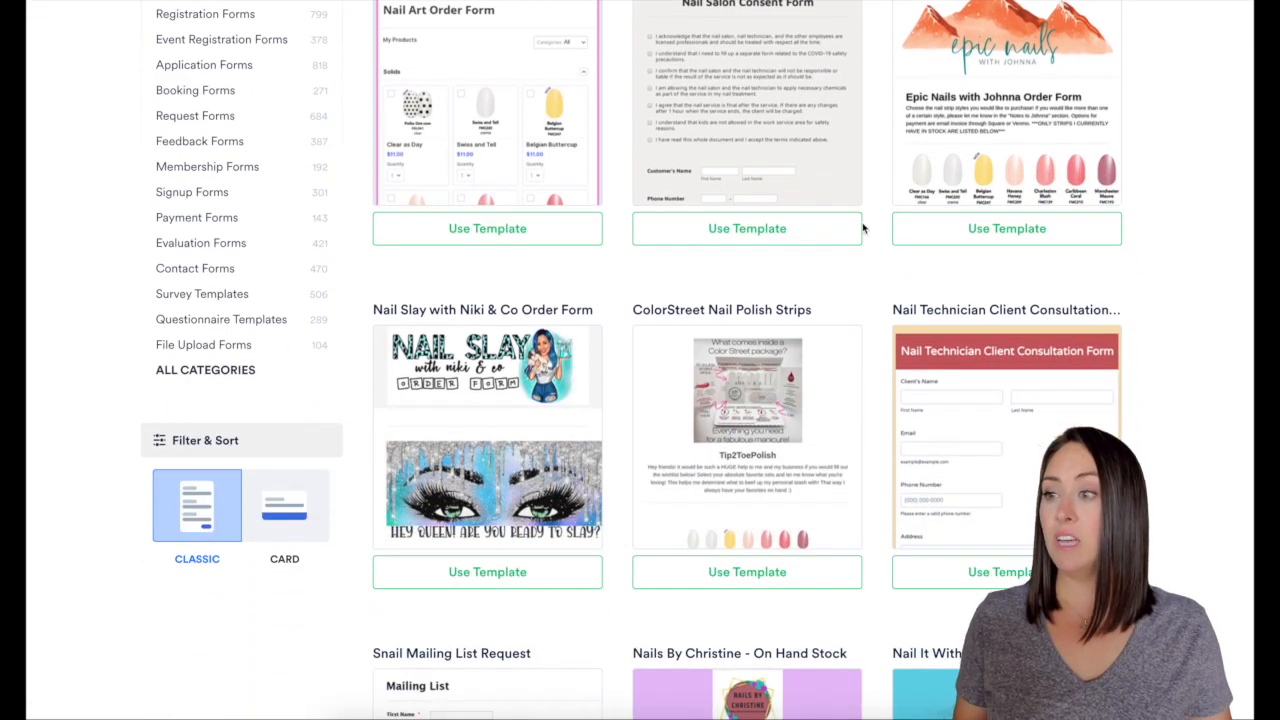
pyautogui.scroll(-2, 863, 229)
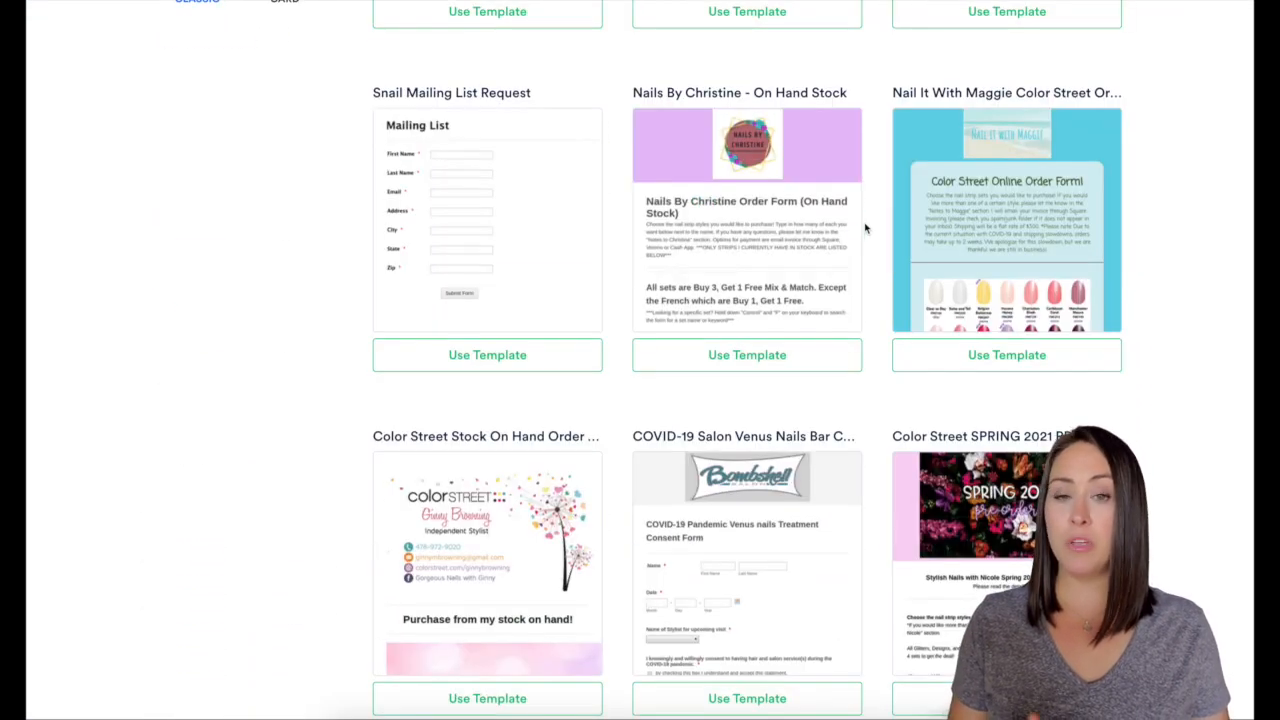
pyautogui.scroll(-1, 868, 229)
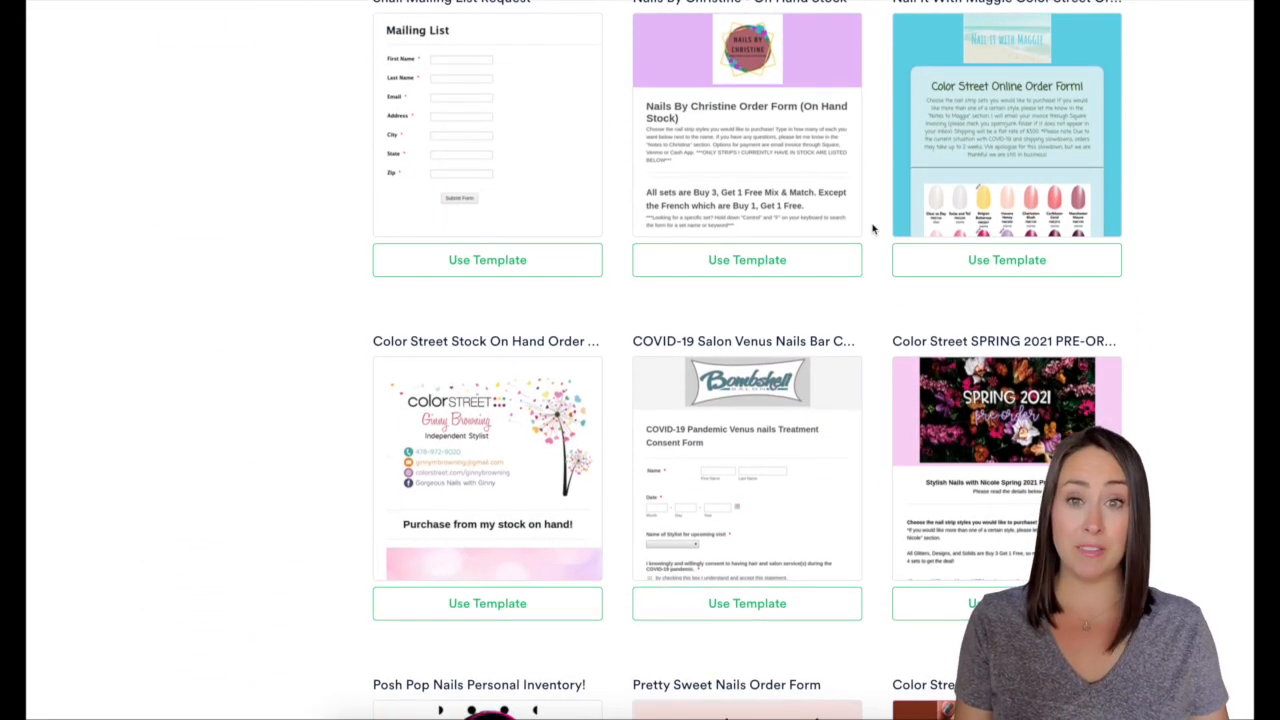
pyautogui.scroll(-4, 872, 229)
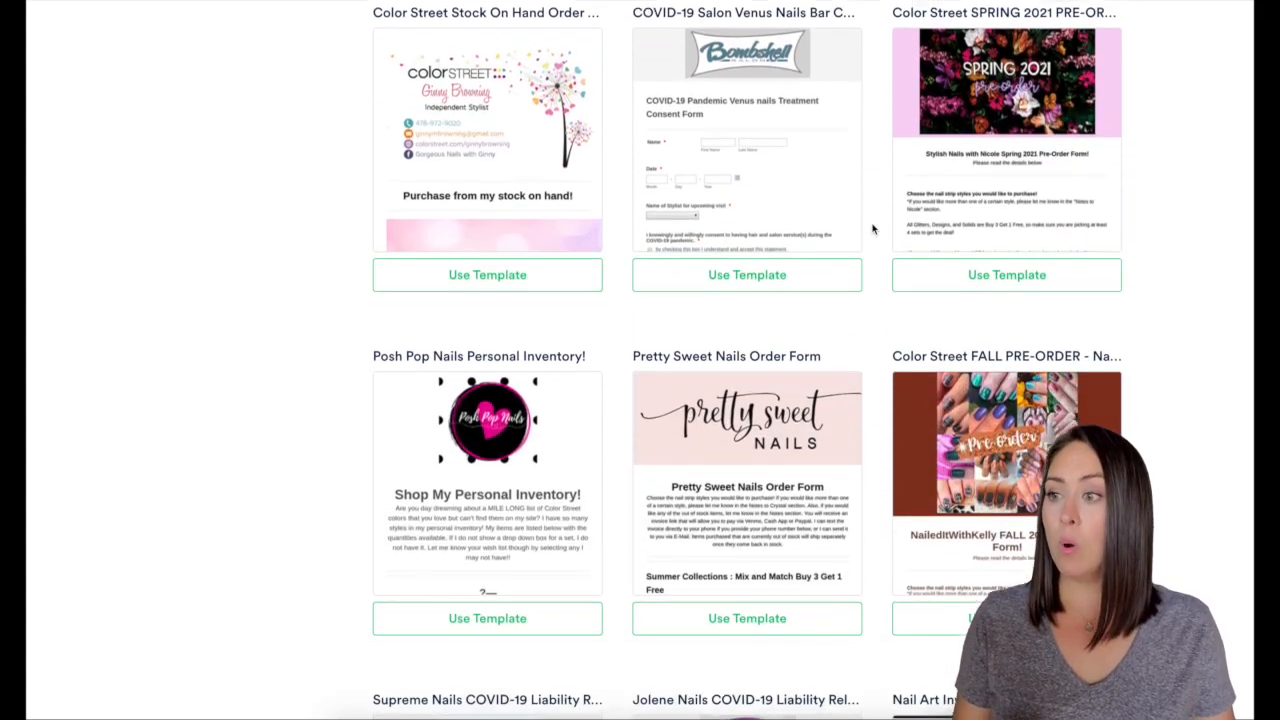
pyautogui.scroll(5, 872, 229)
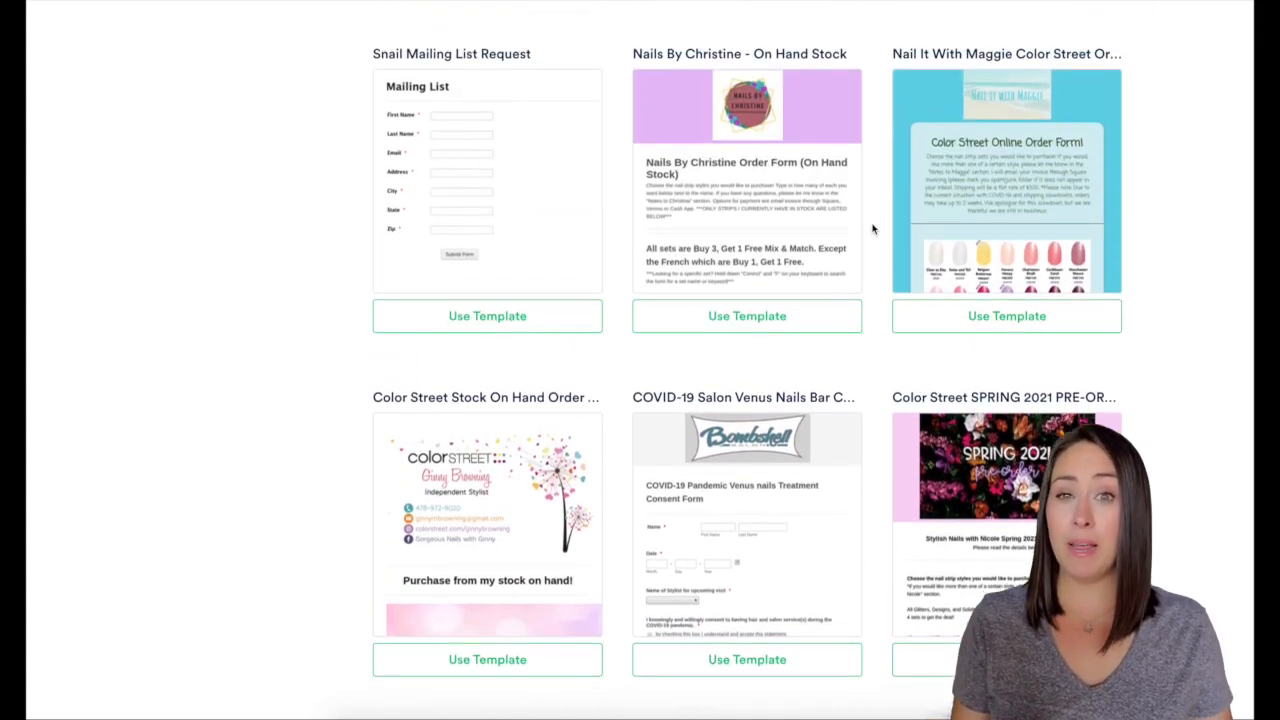
pyautogui.scroll(10, 872, 229)
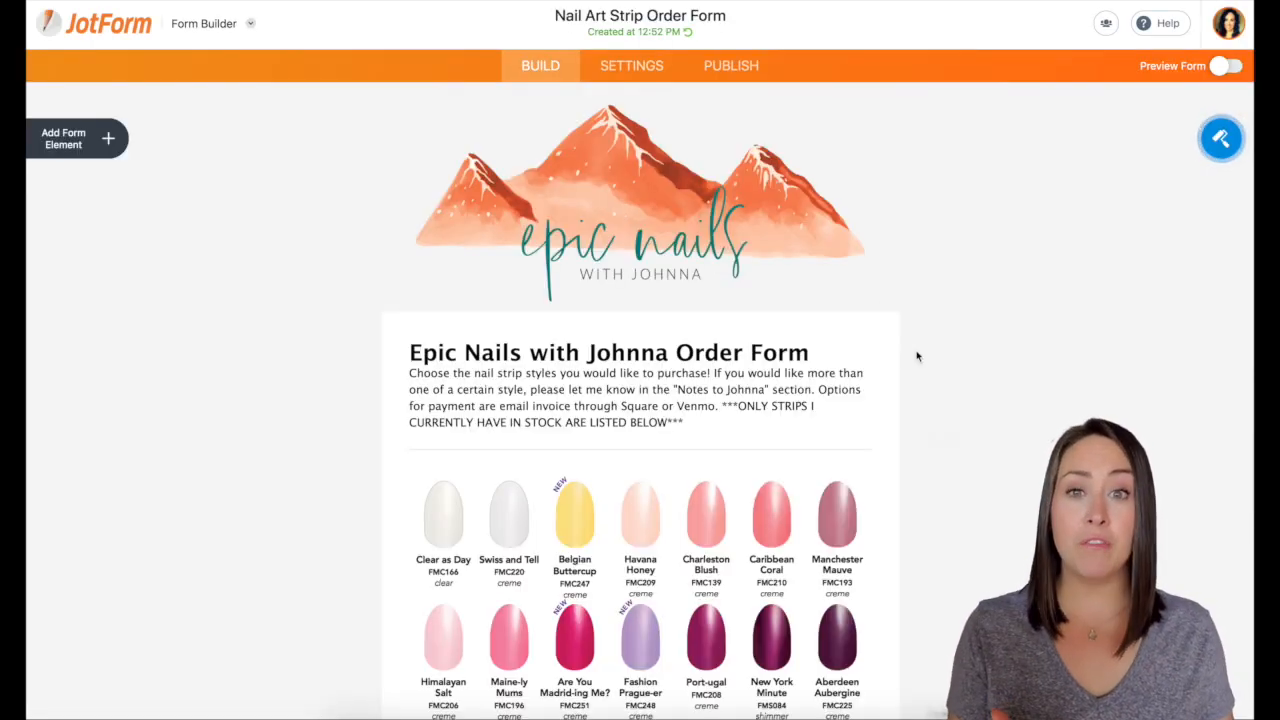
pyautogui.scroll(-5, 917, 356)
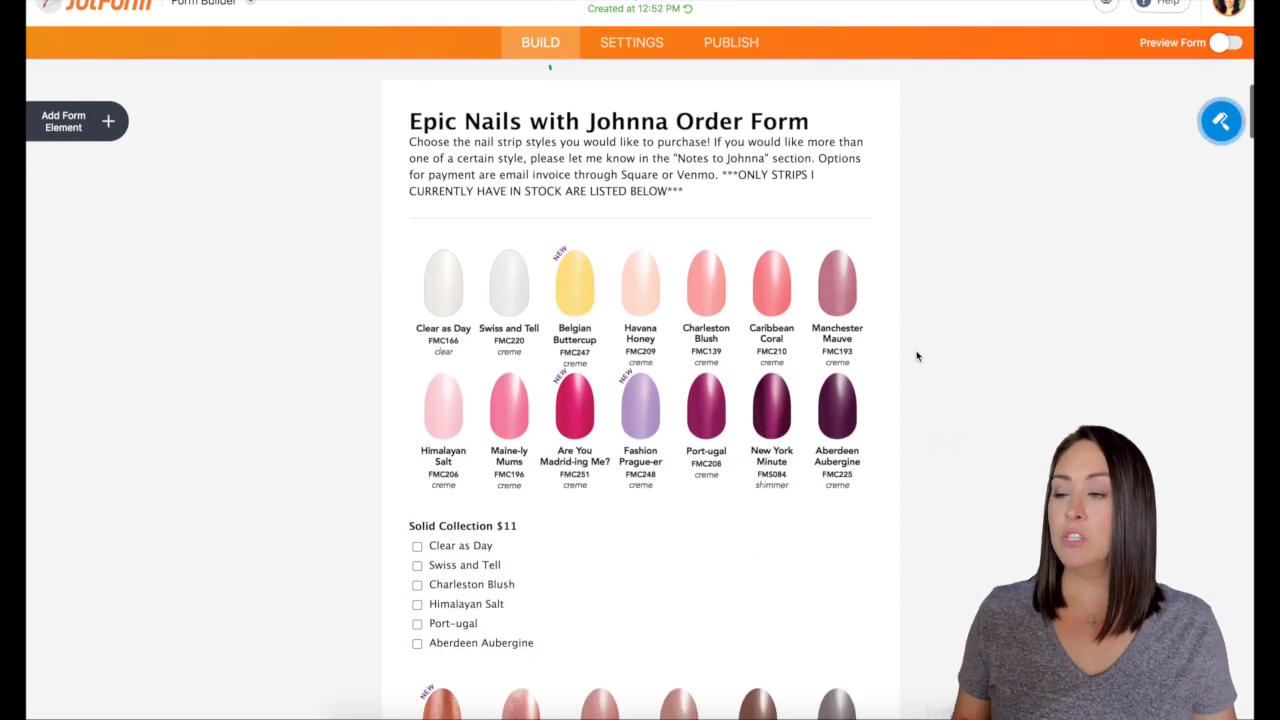
pyautogui.scroll(-3, 917, 356)
pyautogui.scroll(3, 917, 354)
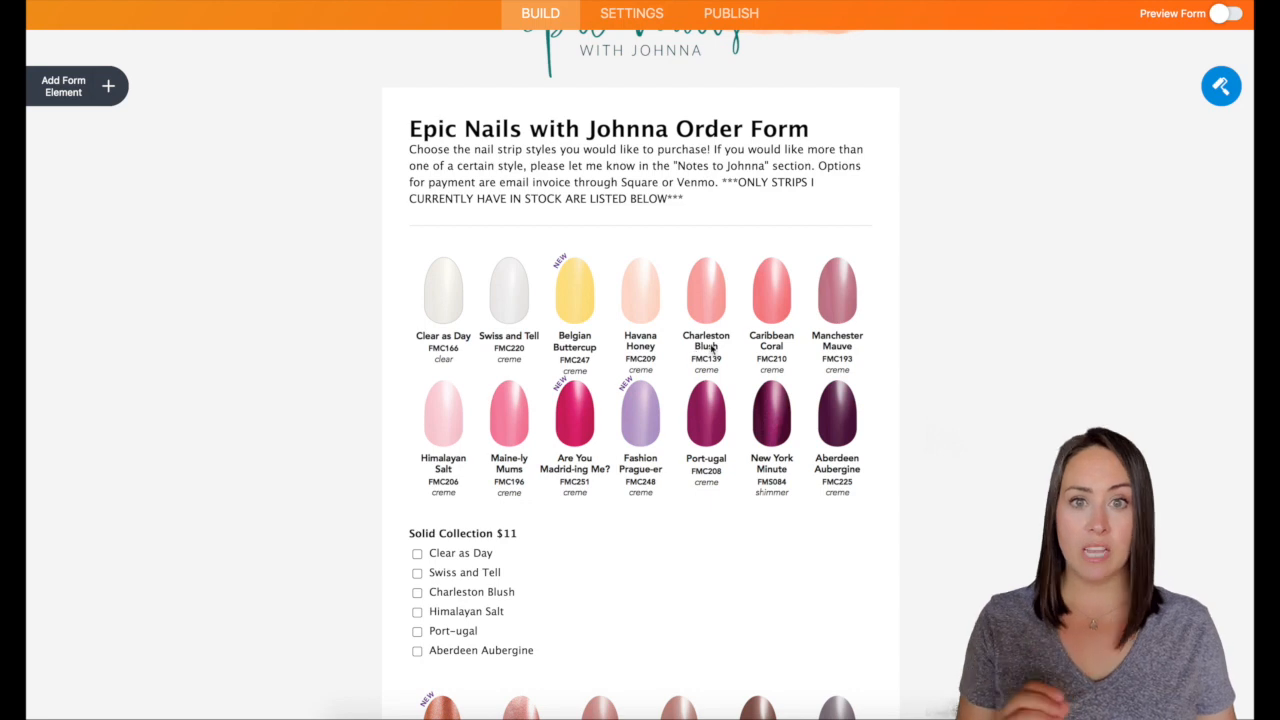
pyautogui.scroll(-2, 712, 347)
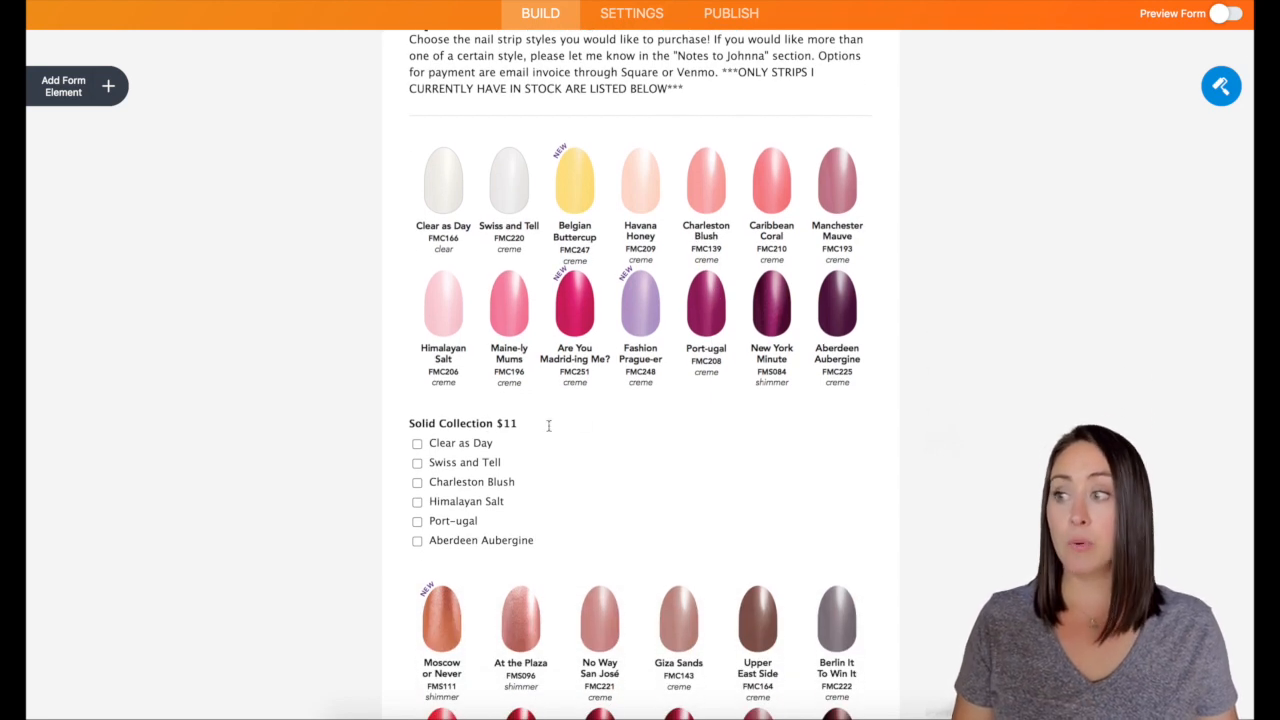
pyautogui.scroll(-5, 631, 451)
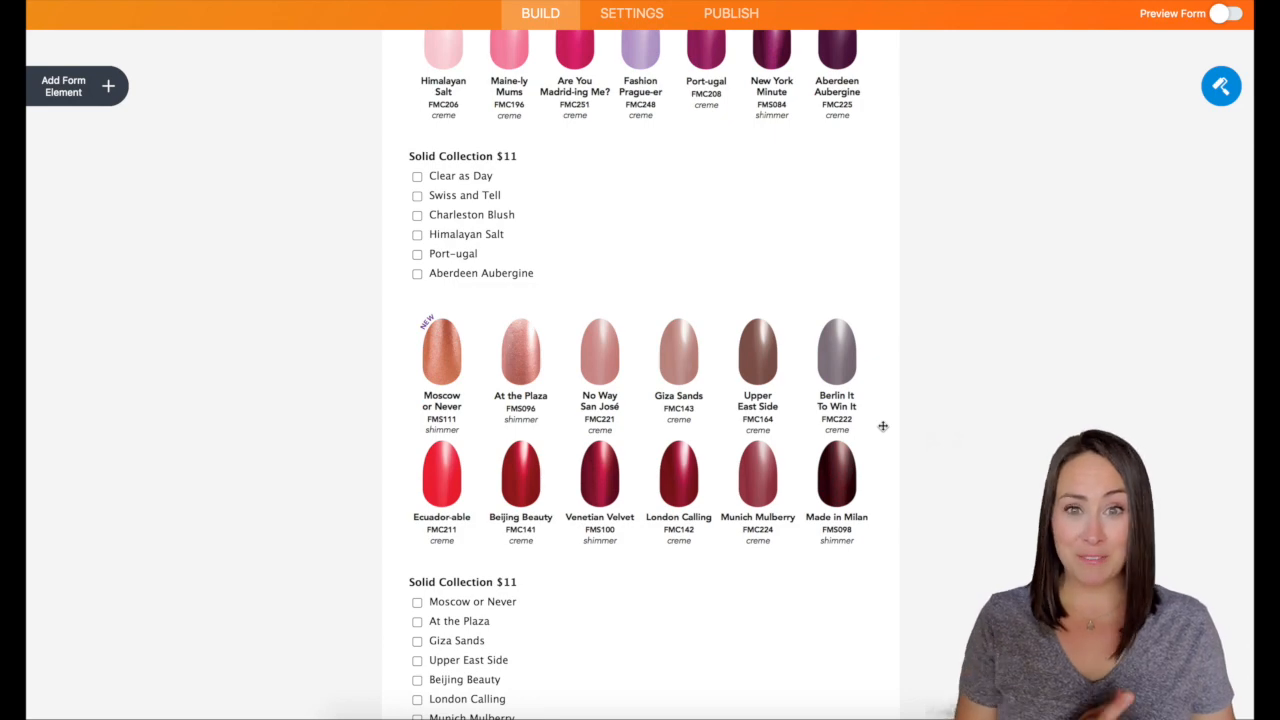
pyautogui.scroll(-4, 883, 426)
pyautogui.scroll(-6, 883, 426)
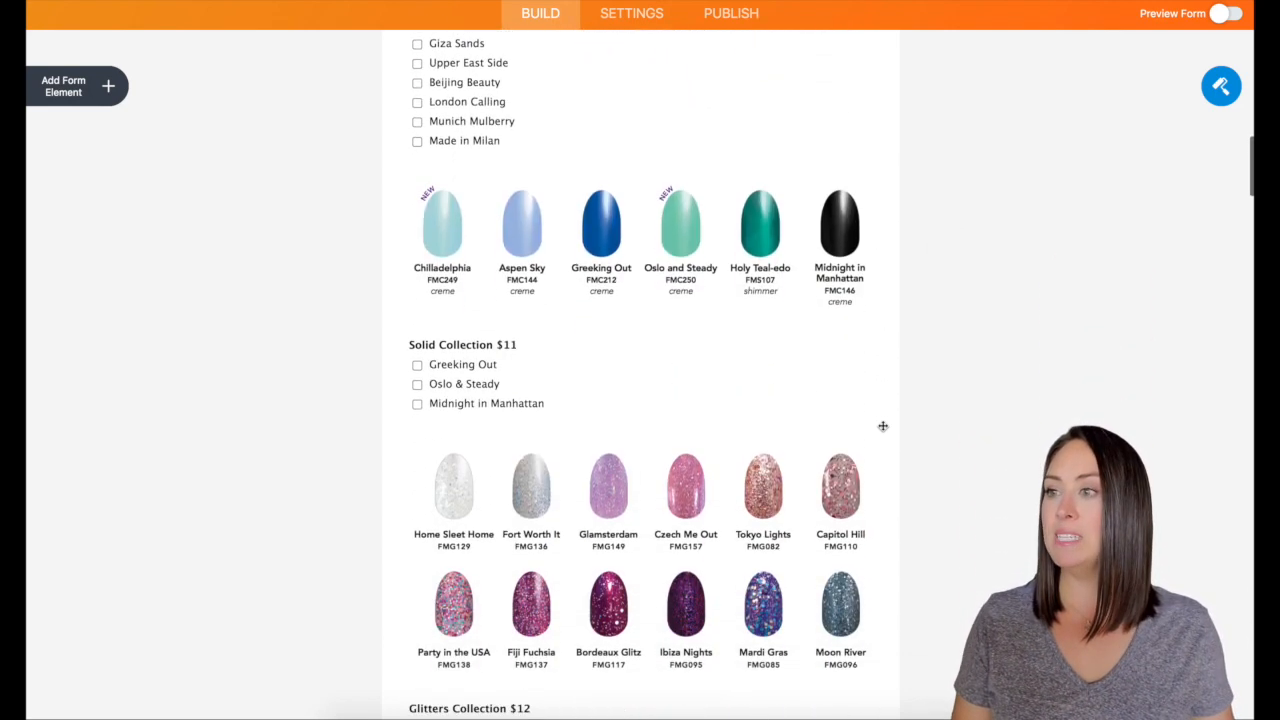
pyautogui.scroll(-20, 883, 426)
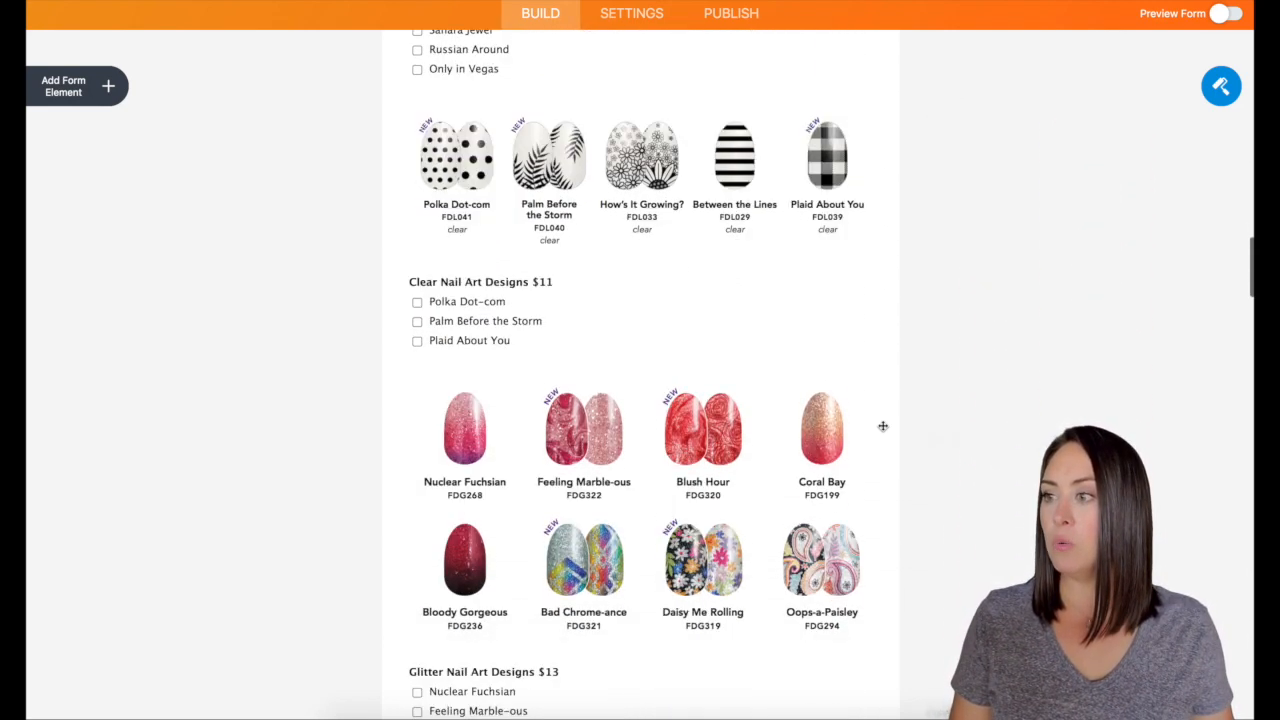
pyautogui.scroll(-20, 883, 426)
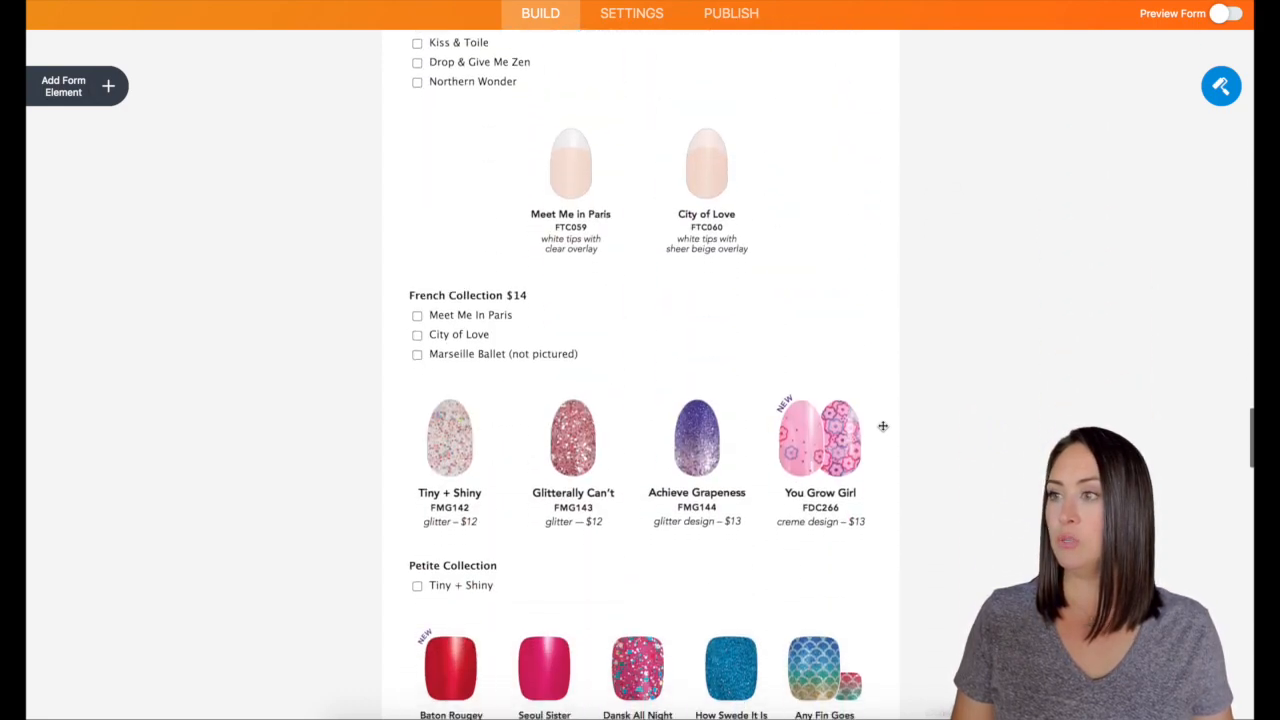
pyautogui.scroll(-15, 883, 426)
pyautogui.scroll(5, 883, 426)
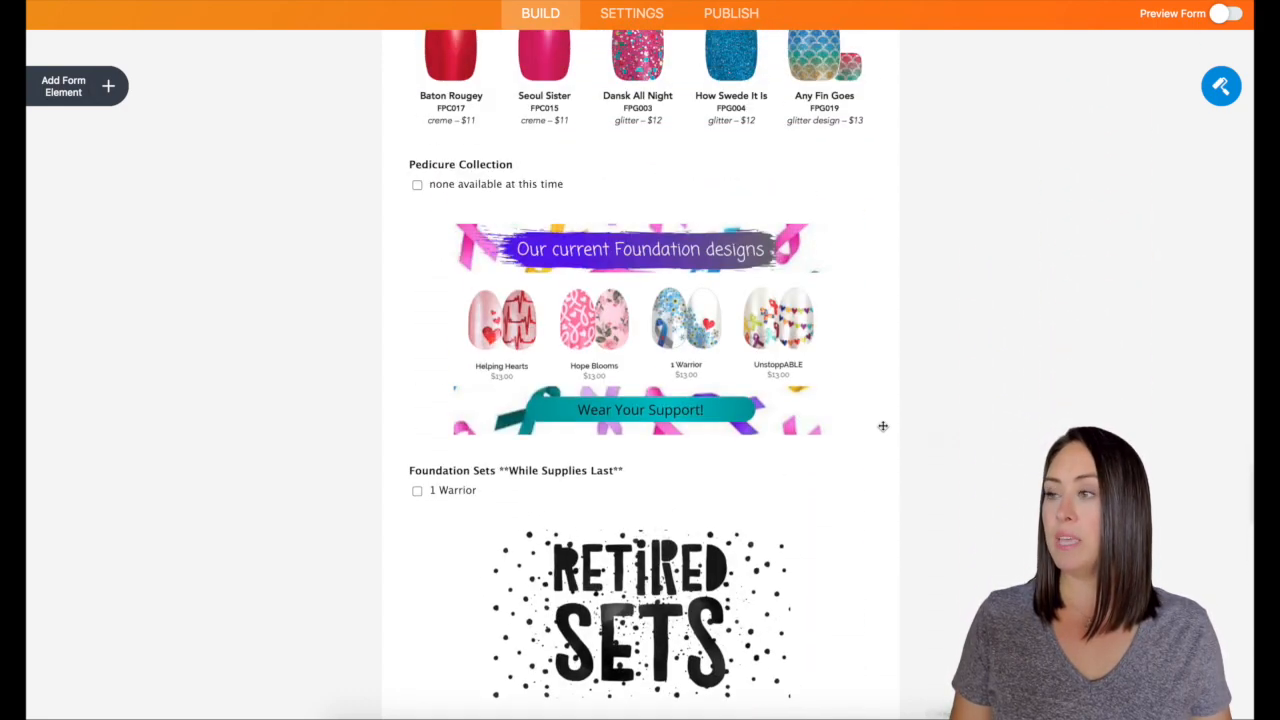
pyautogui.scroll(-20, 883, 426)
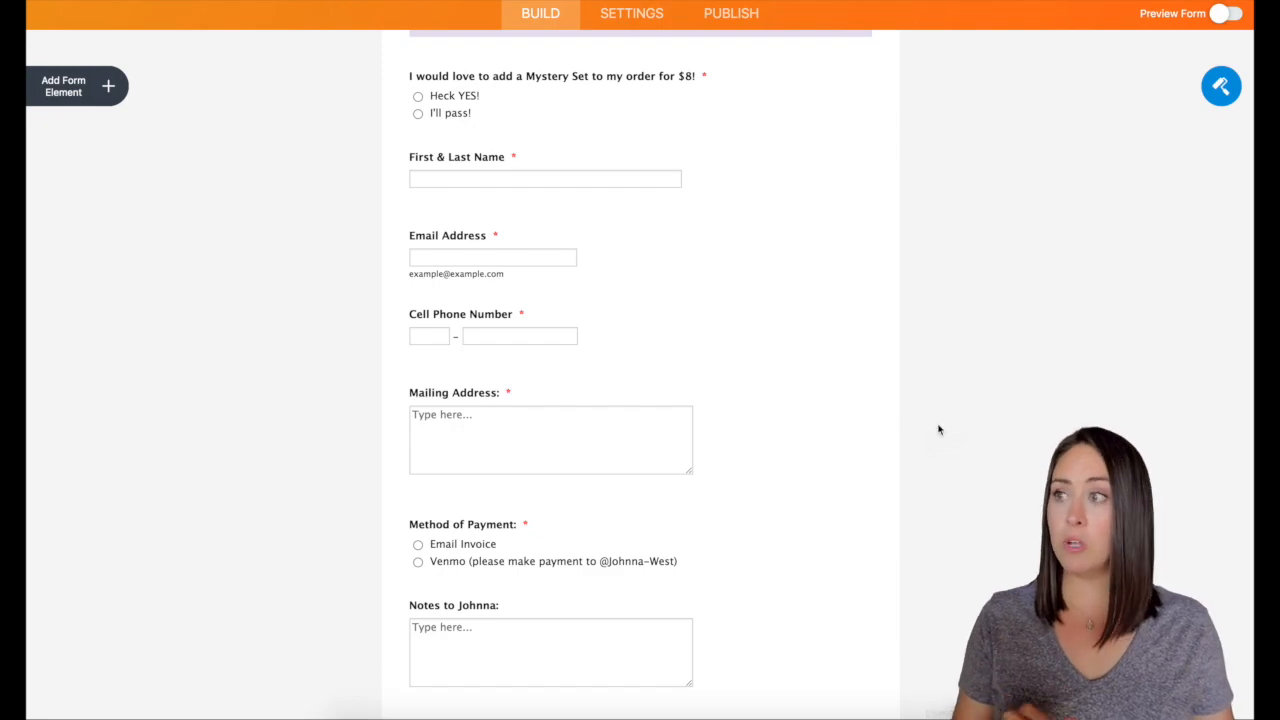
pyautogui.scroll(6, 938, 429)
pyautogui.scroll(20, 938, 429)
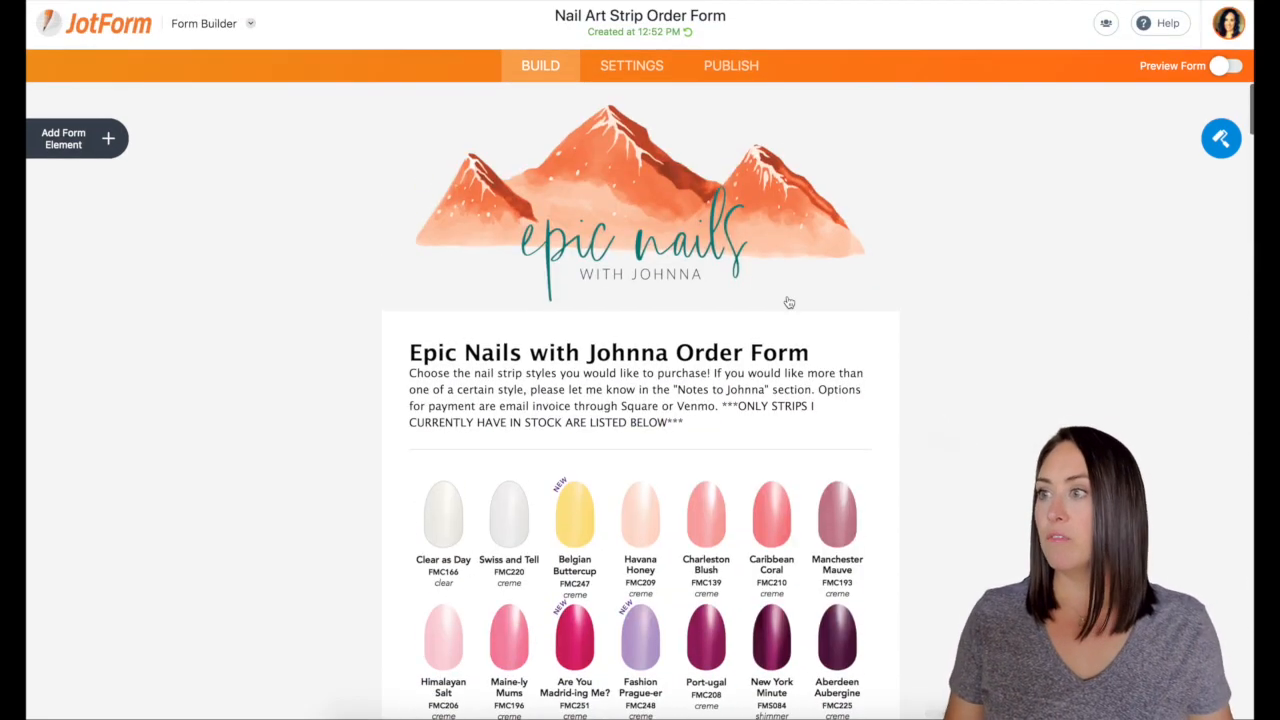
# Remove the Epic Nails logo and retitle the form heading to 'Color Street'
pyautogui.click(788, 302)
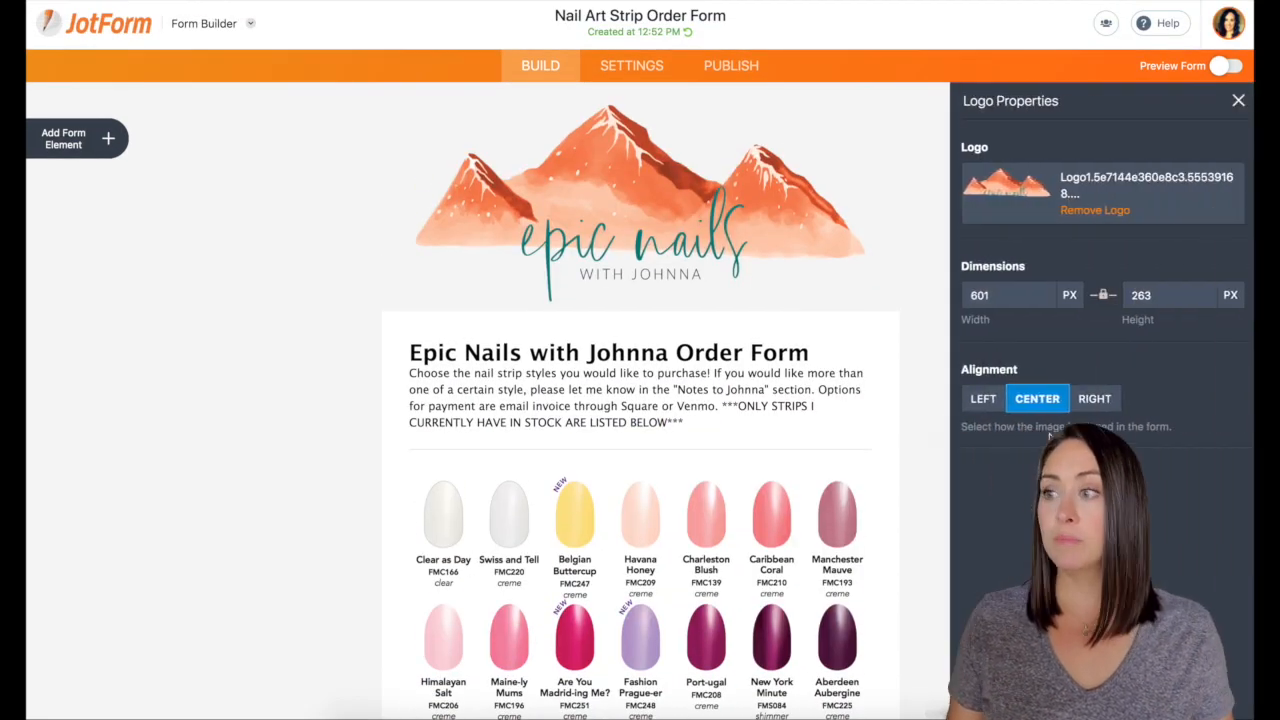
pyautogui.click(1100, 210)
pyautogui.click(549, 272)
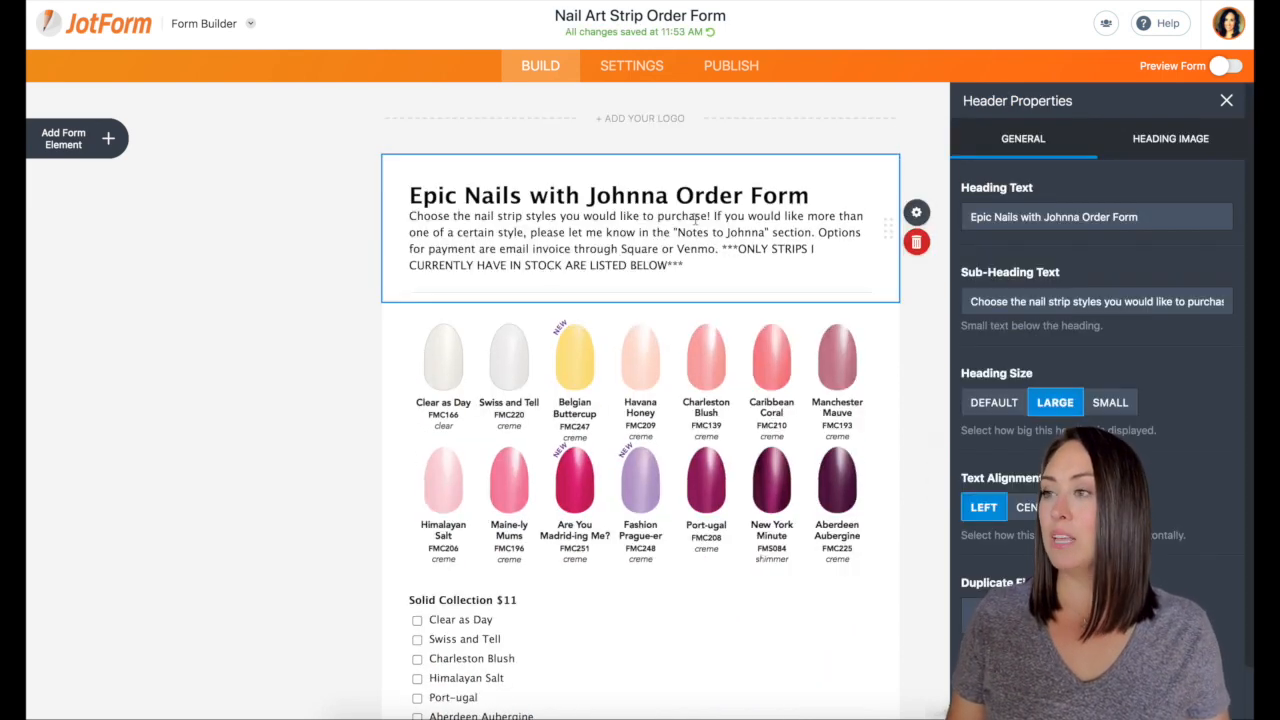
pyautogui.moveTo(643, 192); pyautogui.dragTo(398, 193)
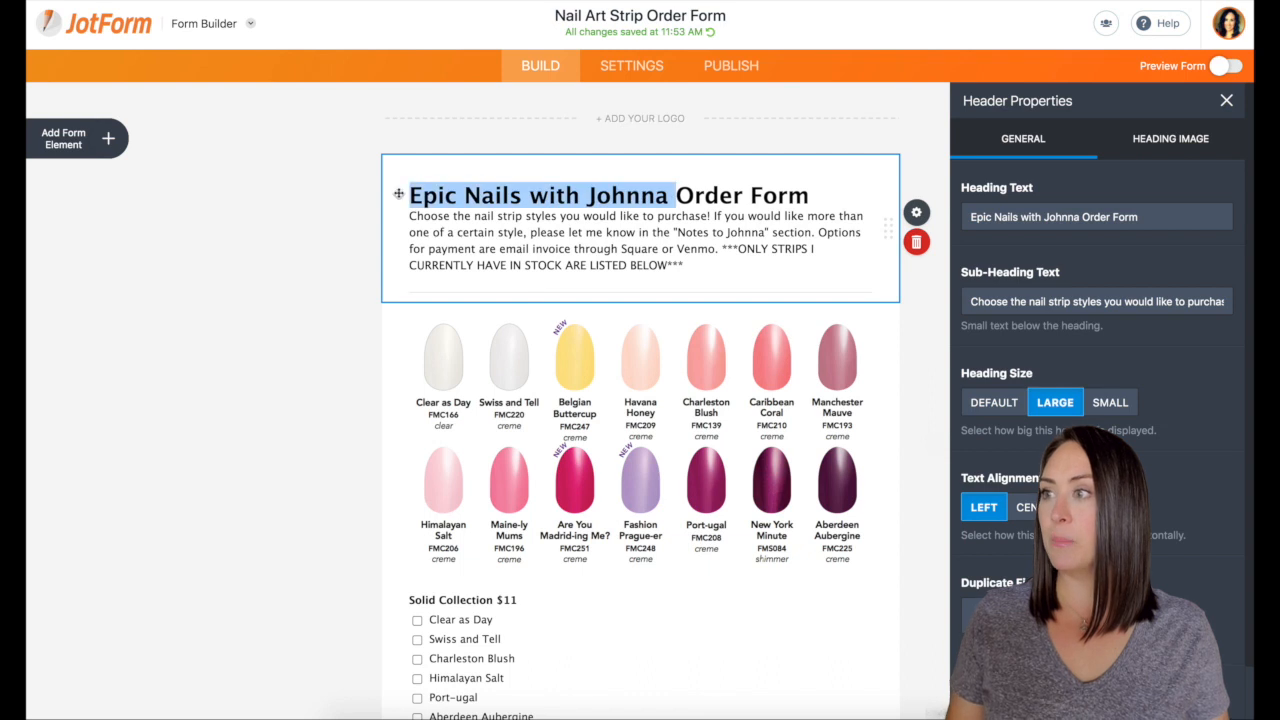
pyautogui.write('Color Street')
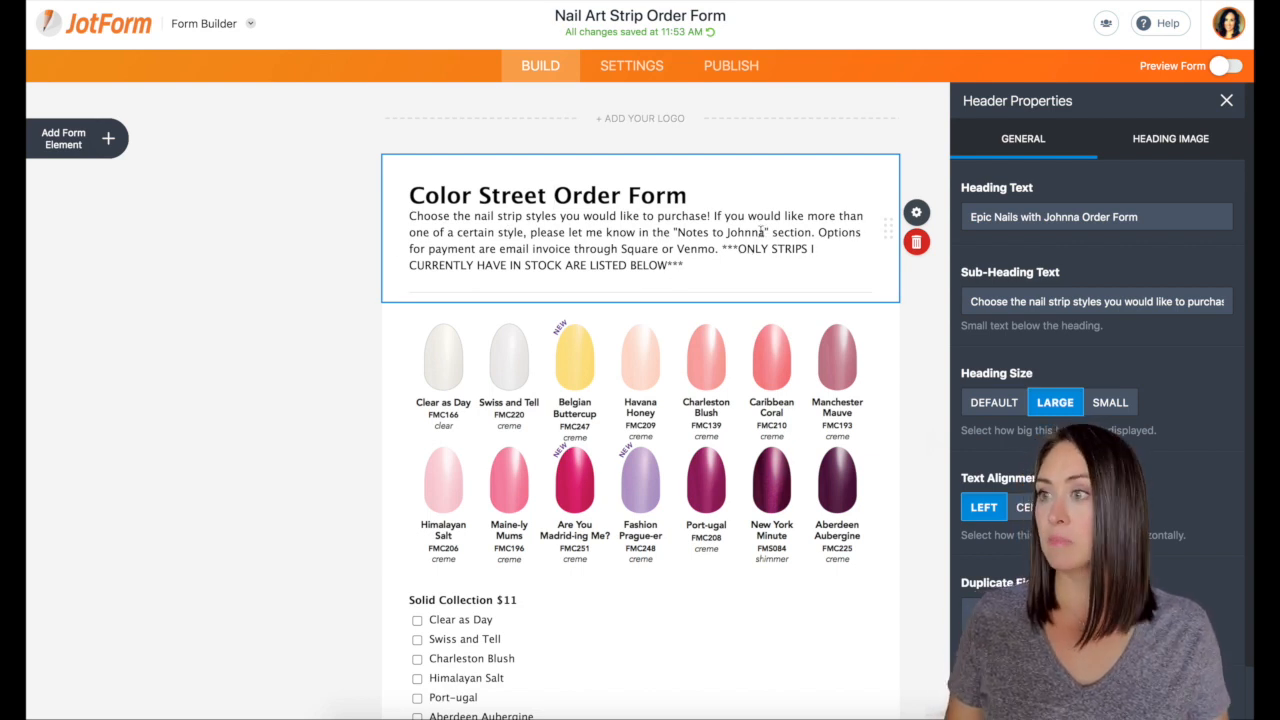
# Put the new seller's name in the subheading and delete Square from the payment options
pyautogui.moveTo(765, 232); pyautogui.dragTo(727, 233)
pyautogui.write('Kimberly')
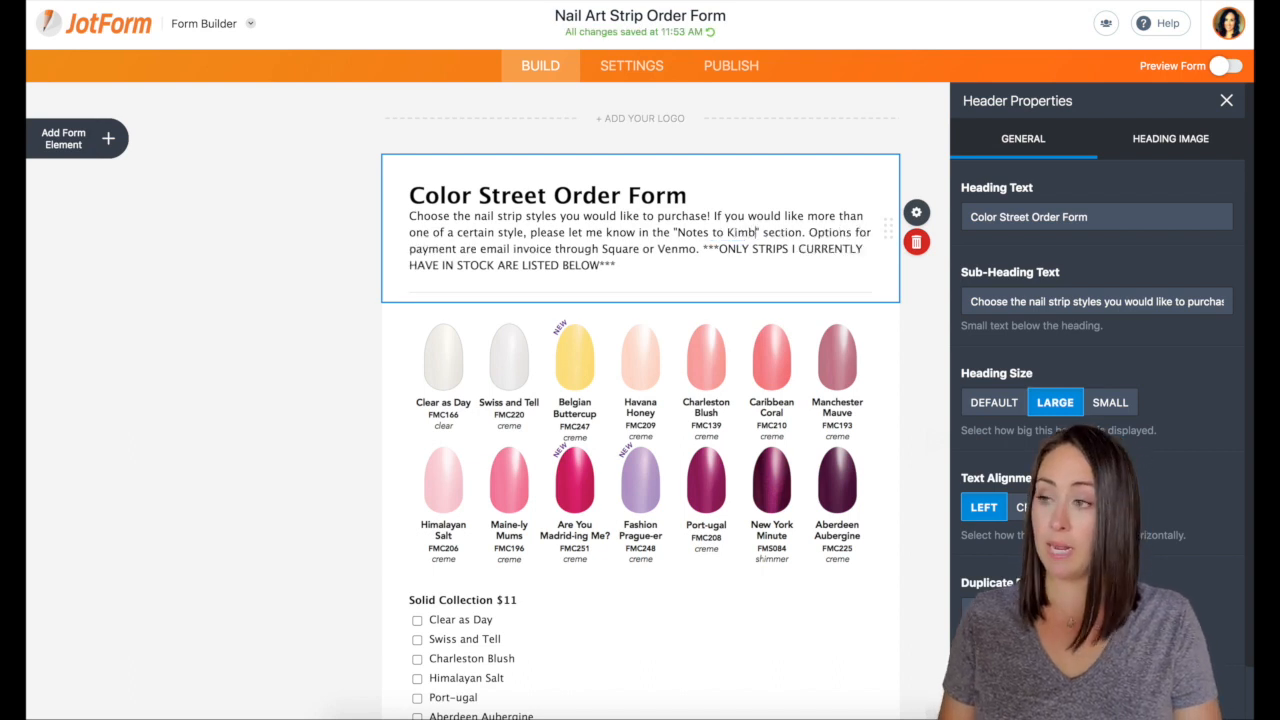
pyautogui.doubleClick(692, 248)
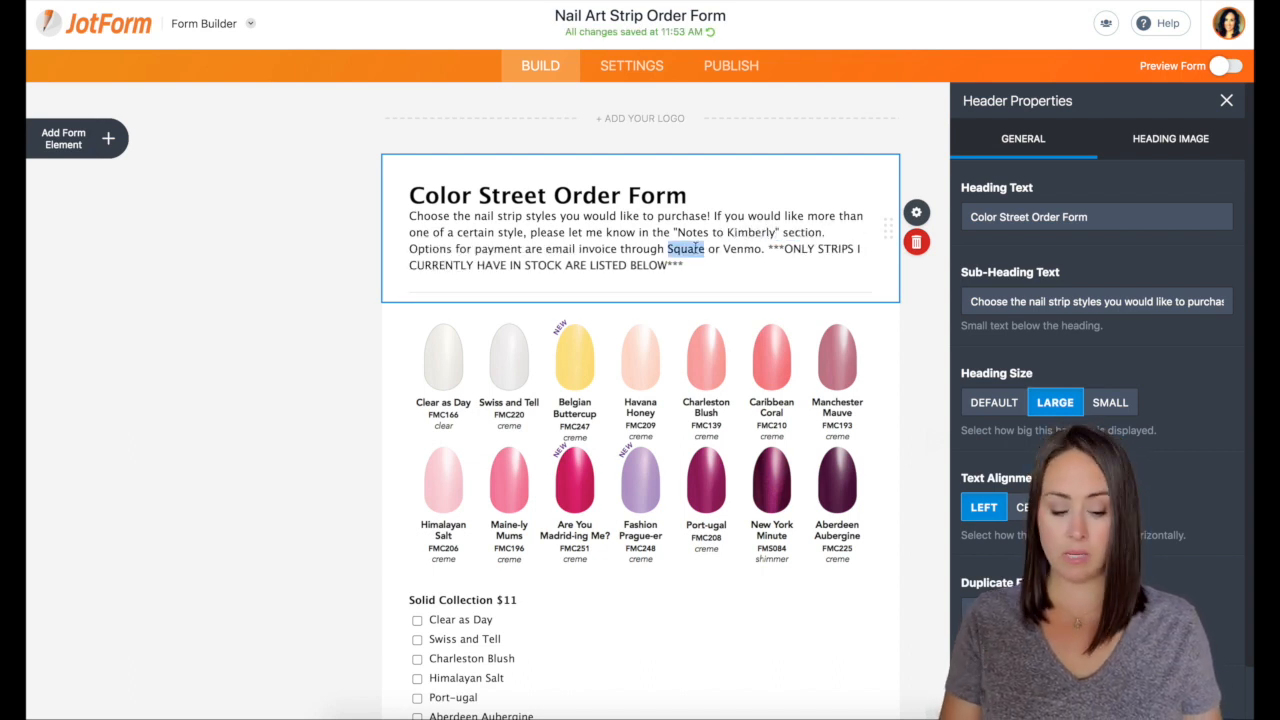
pyautogui.press('BackSpace')
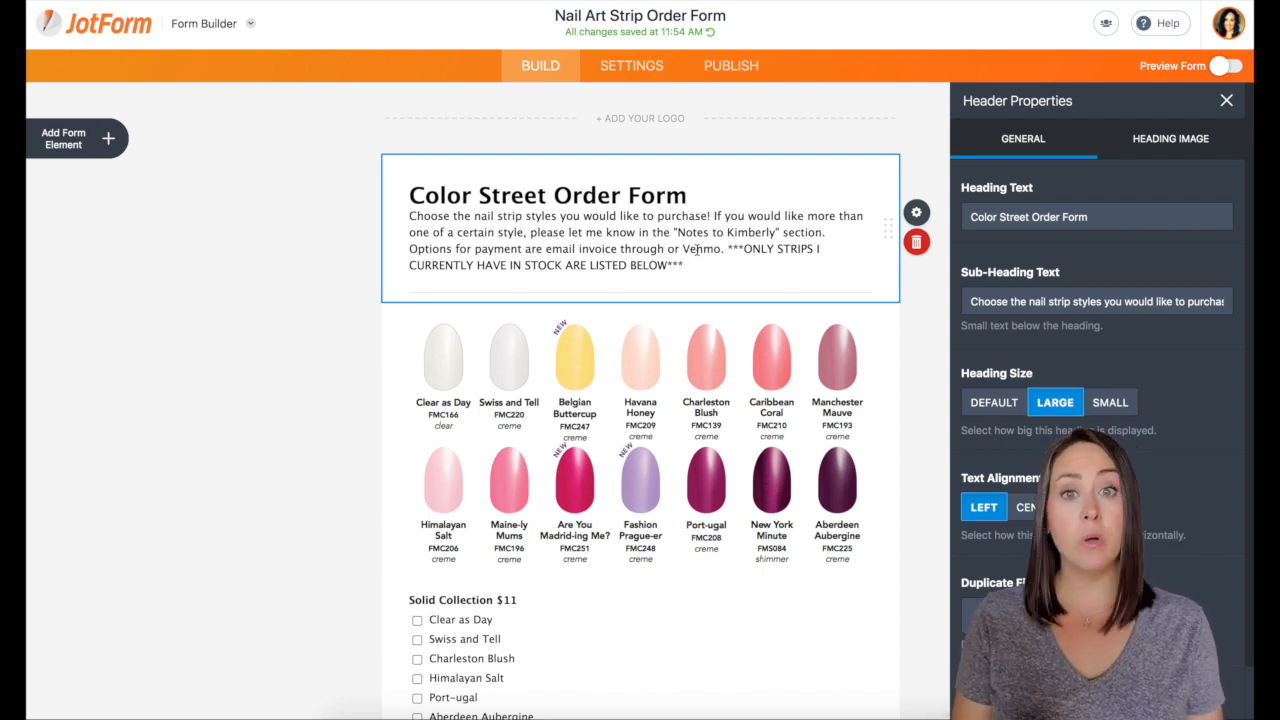
# Delete the in-stock note at the end of the subheading
pyautogui.scroll(-5, 697, 250)
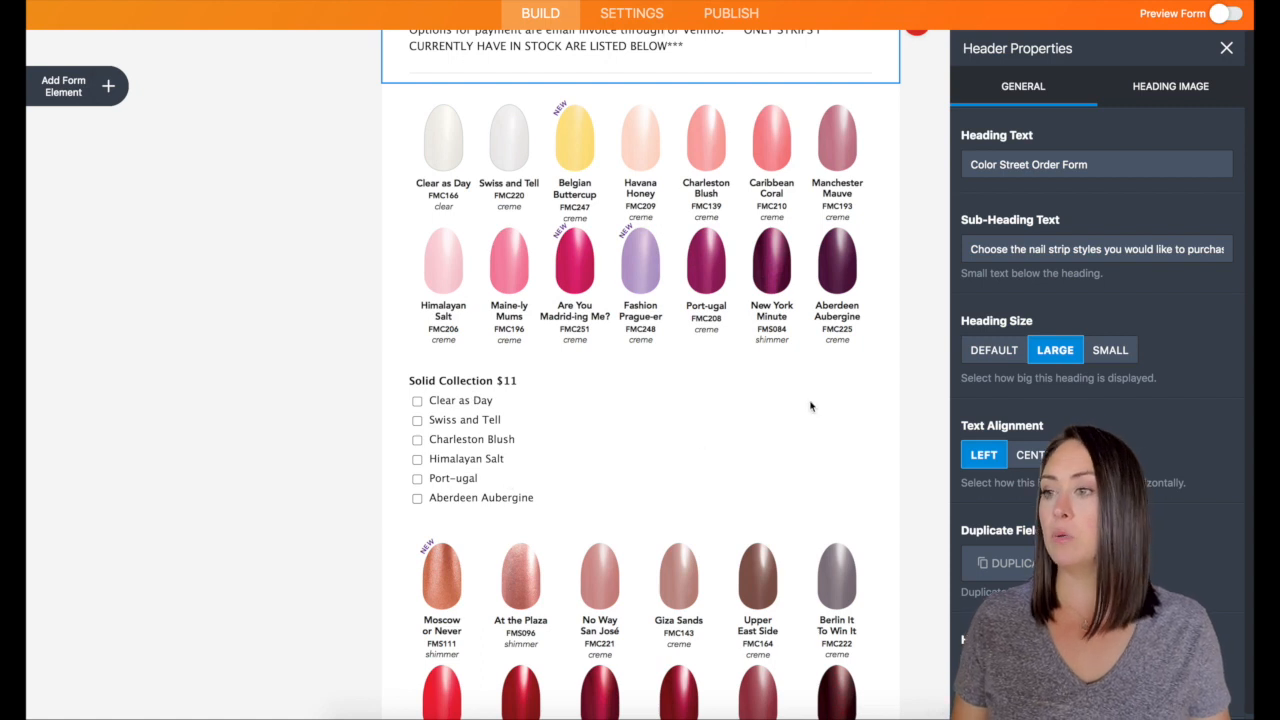
pyautogui.scroll(2, 822, 405)
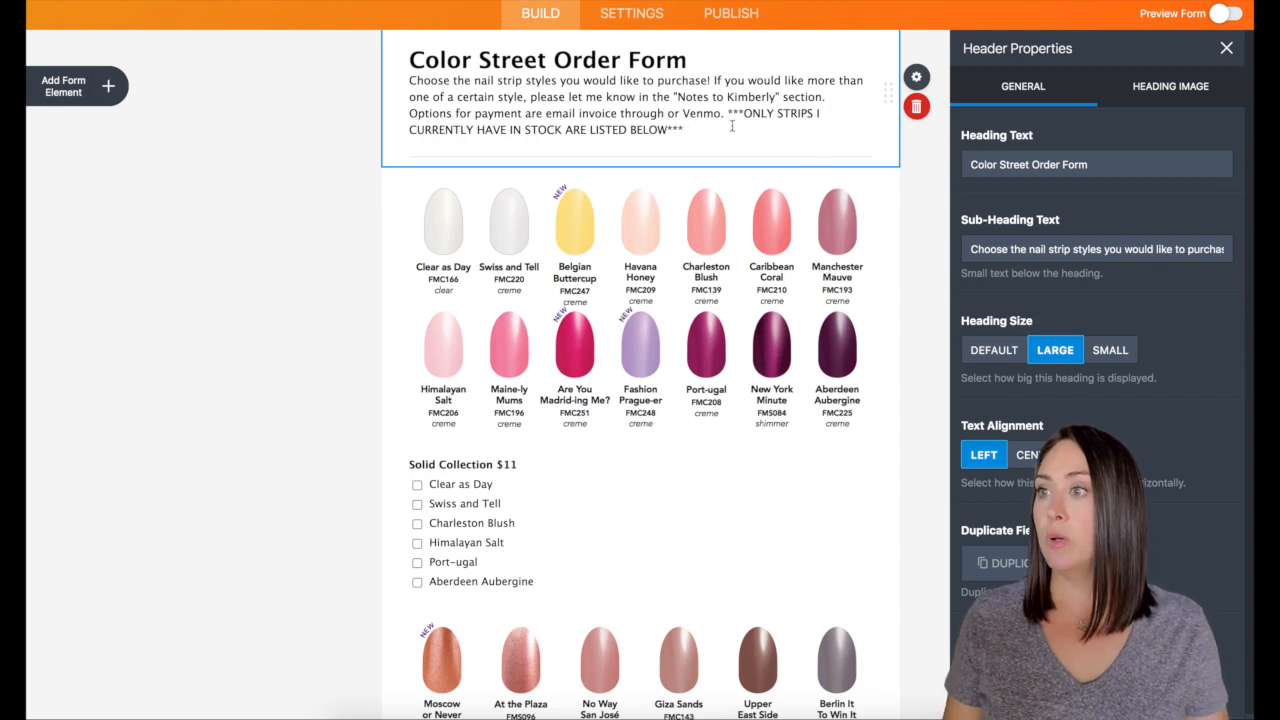
pyautogui.moveTo(732, 125); pyautogui.dragTo(724, 113)
pyautogui.press('BackSpace')
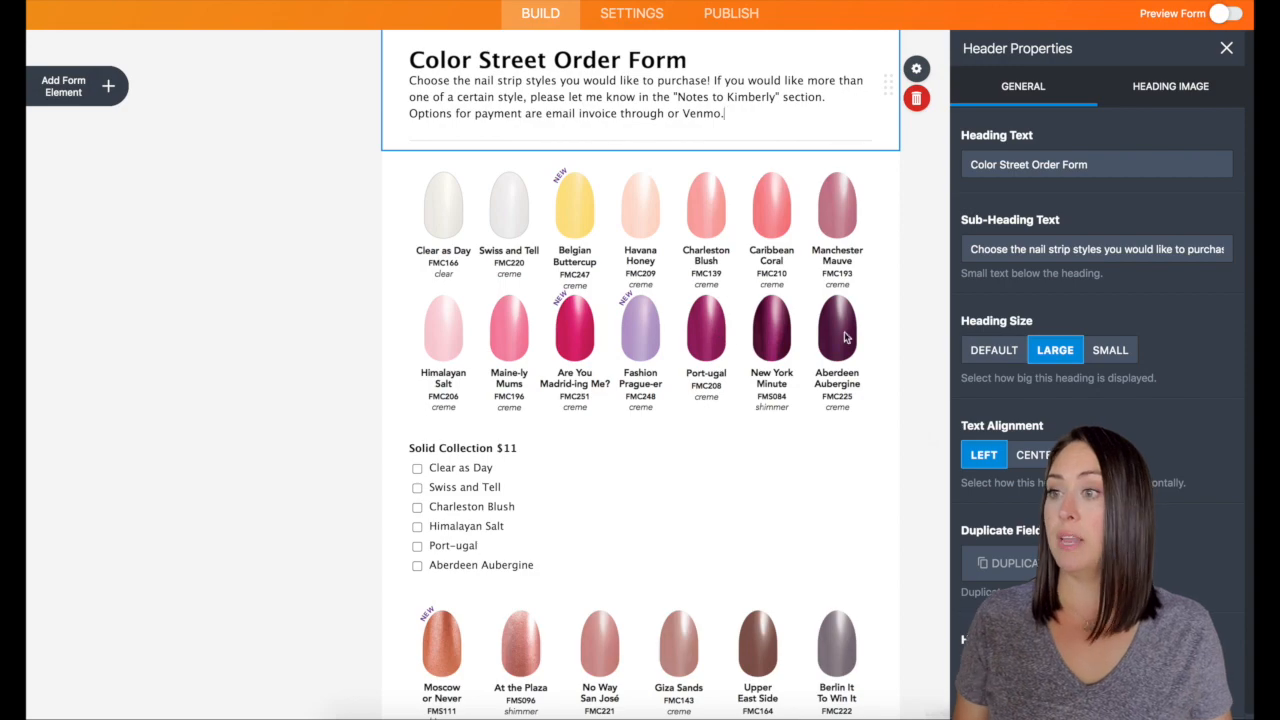
pyautogui.scroll(-10, 923, 333)
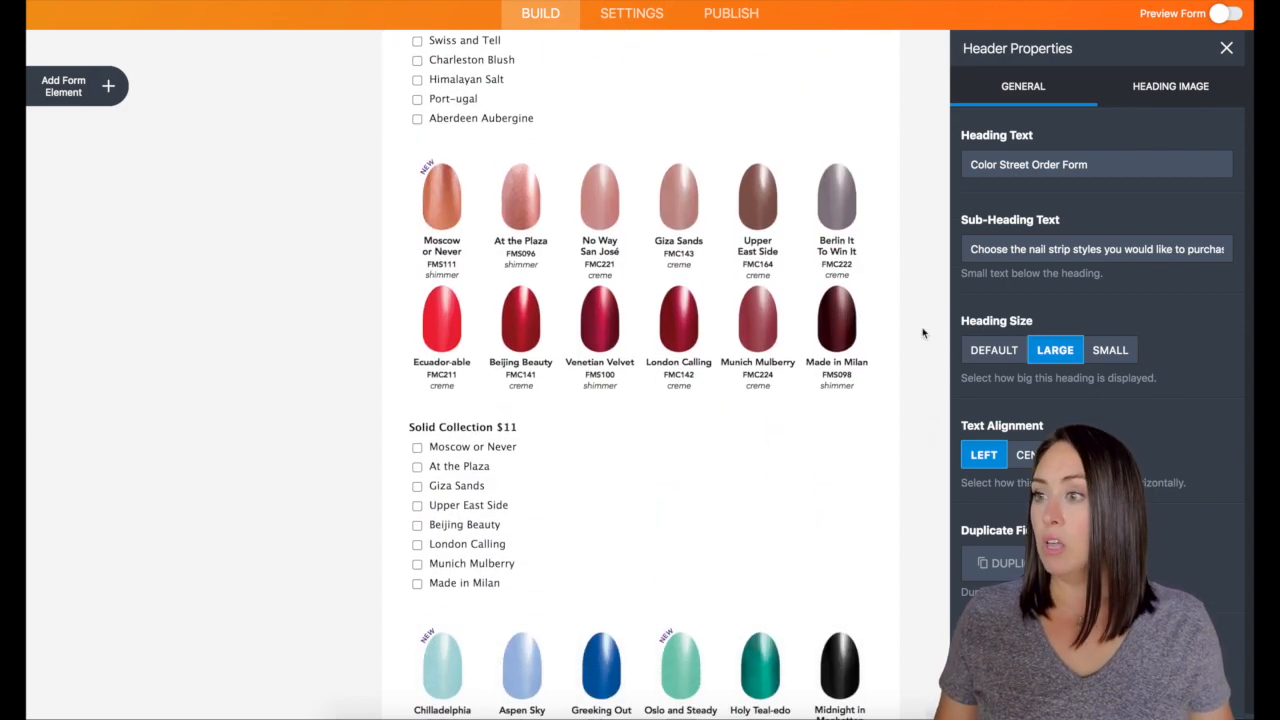
# Delete the Foundation designs image from the form
pyautogui.scroll(-15, 923, 333)
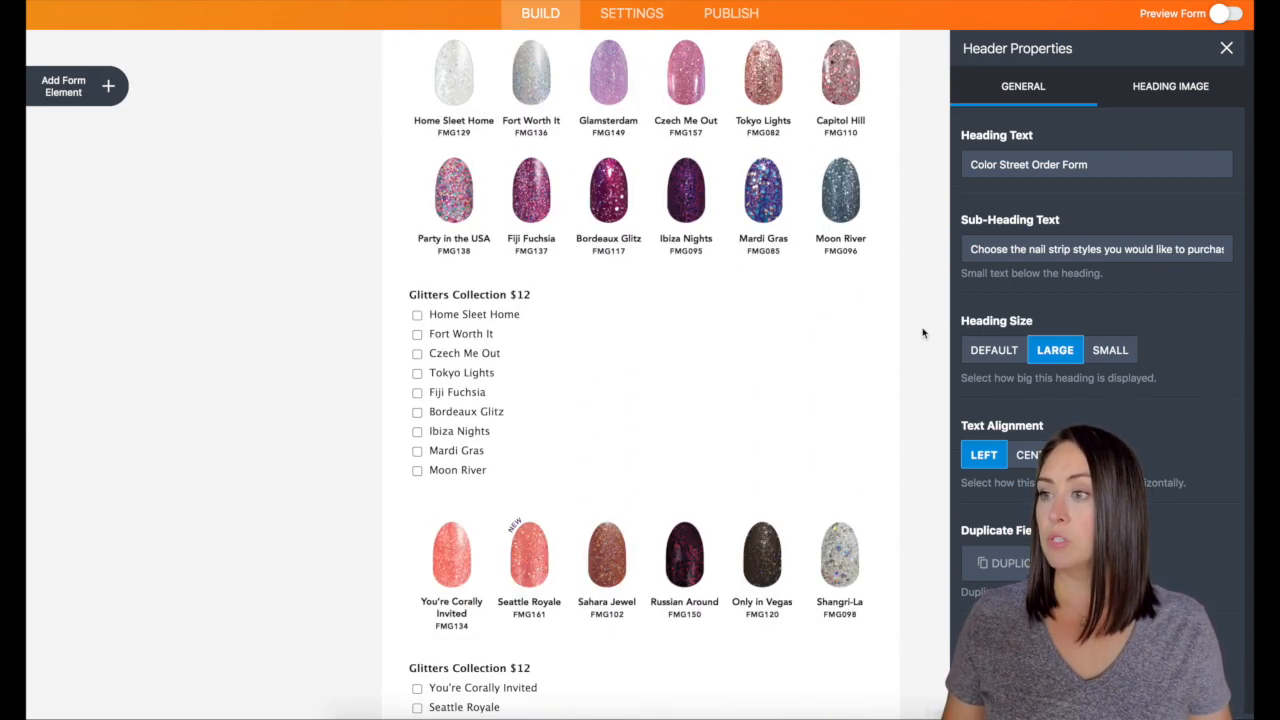
pyautogui.scroll(-20, 923, 333)
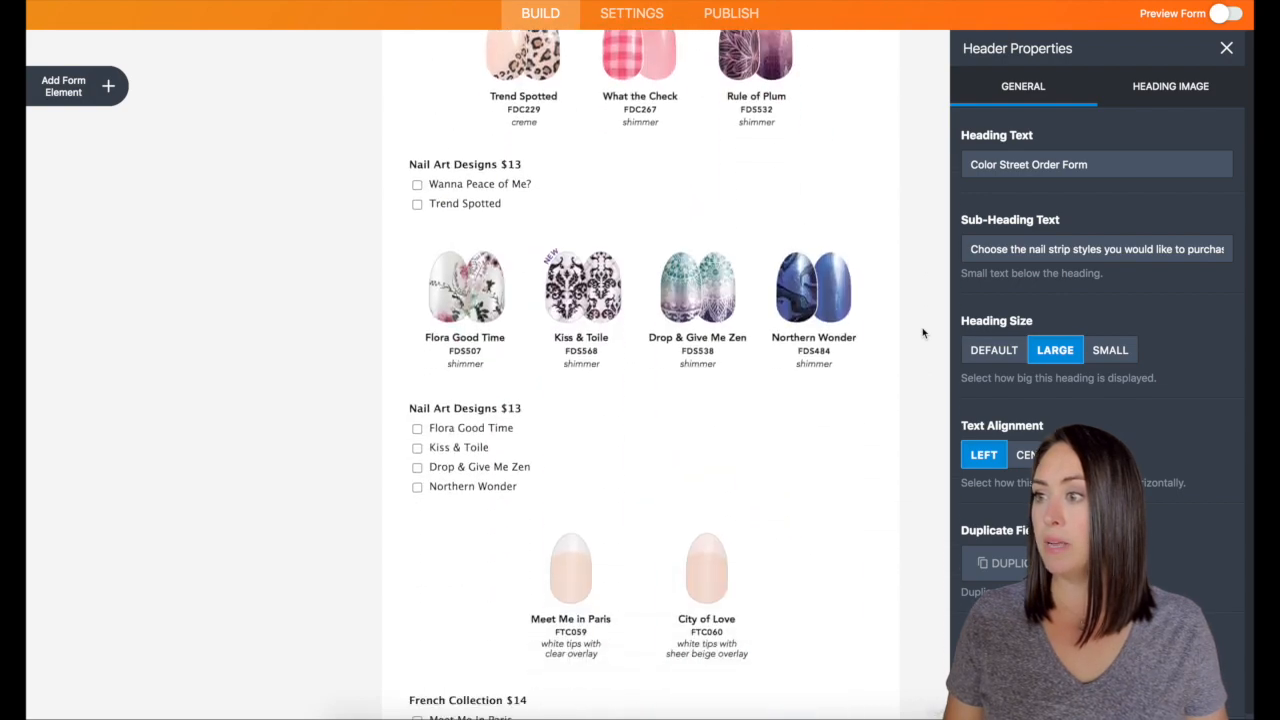
pyautogui.scroll(-5, 923, 333)
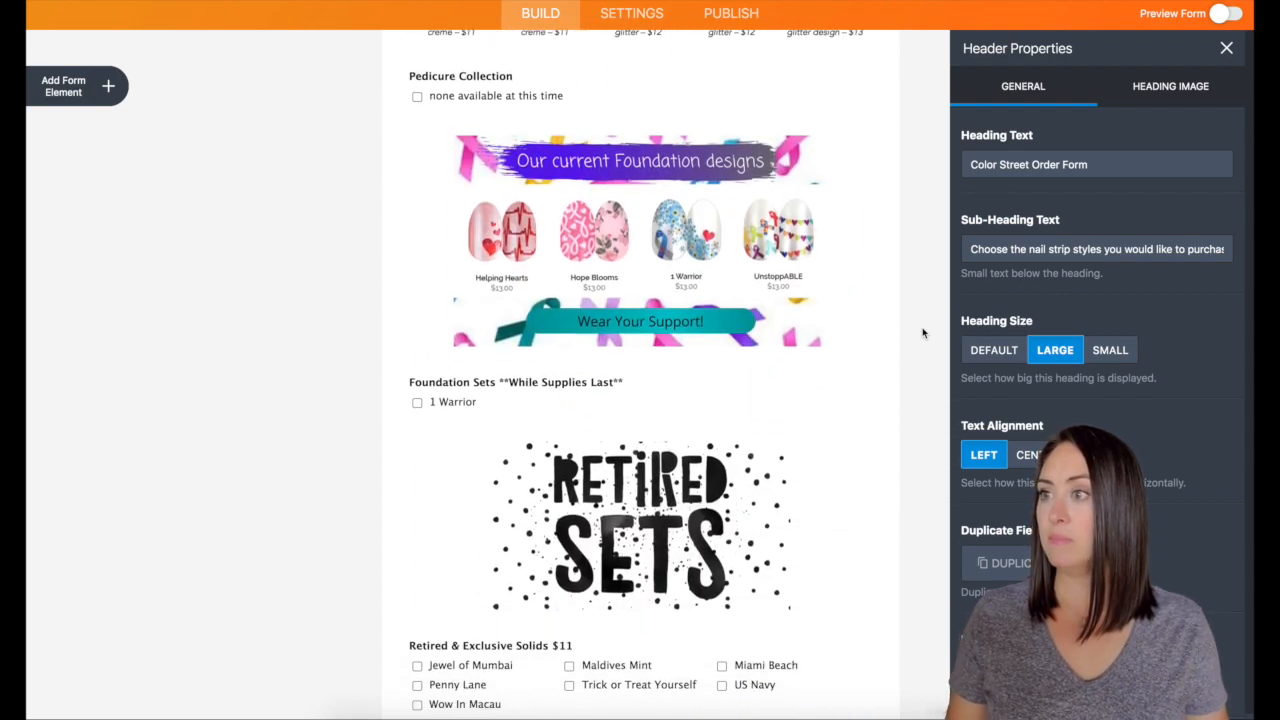
pyautogui.scroll(3, 923, 333)
pyautogui.click(855, 258)
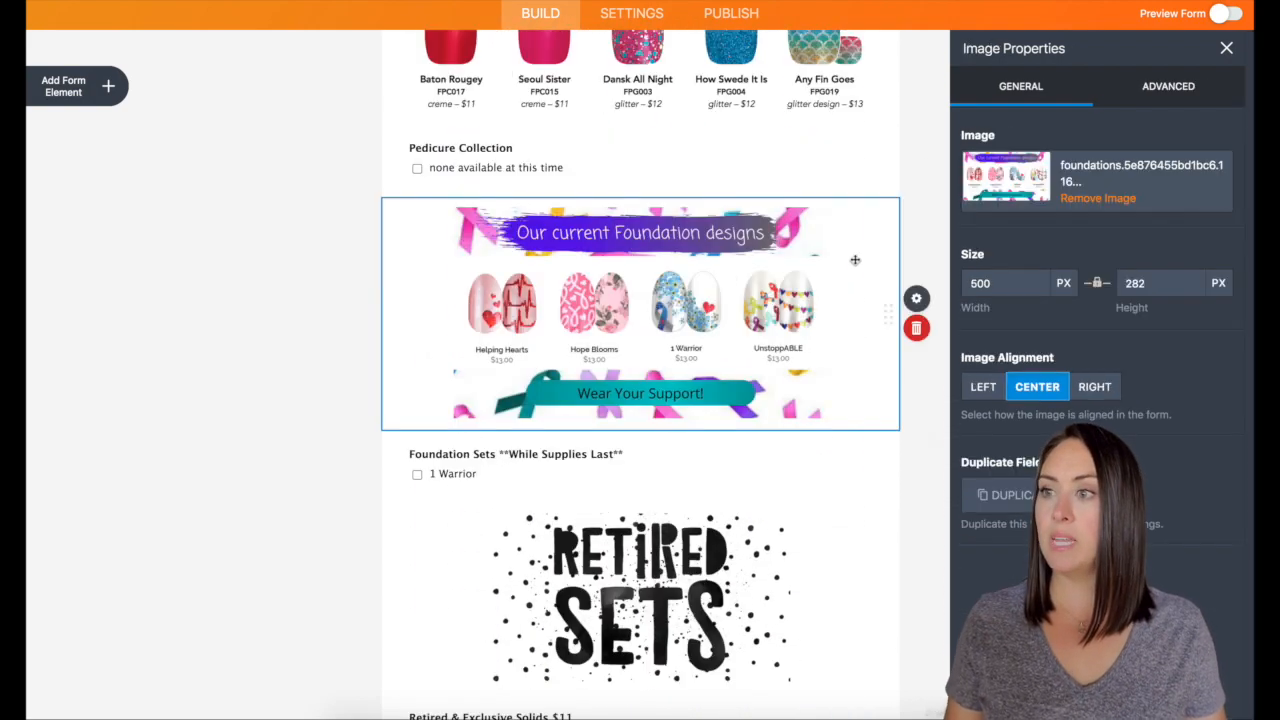
pyautogui.click(918, 328)
# Delete the Pedicure Collection and Foundation Sets questions
pyautogui.click(647, 165)
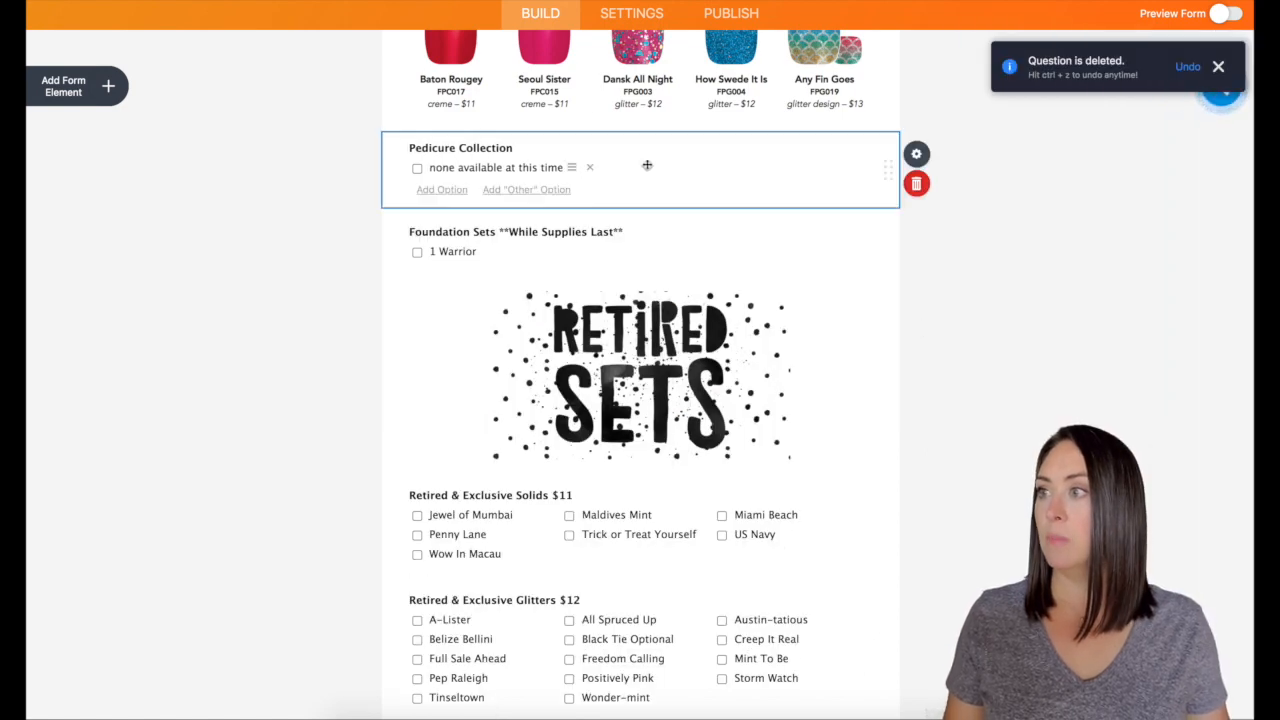
pyautogui.click(916, 183)
pyautogui.click(633, 160)
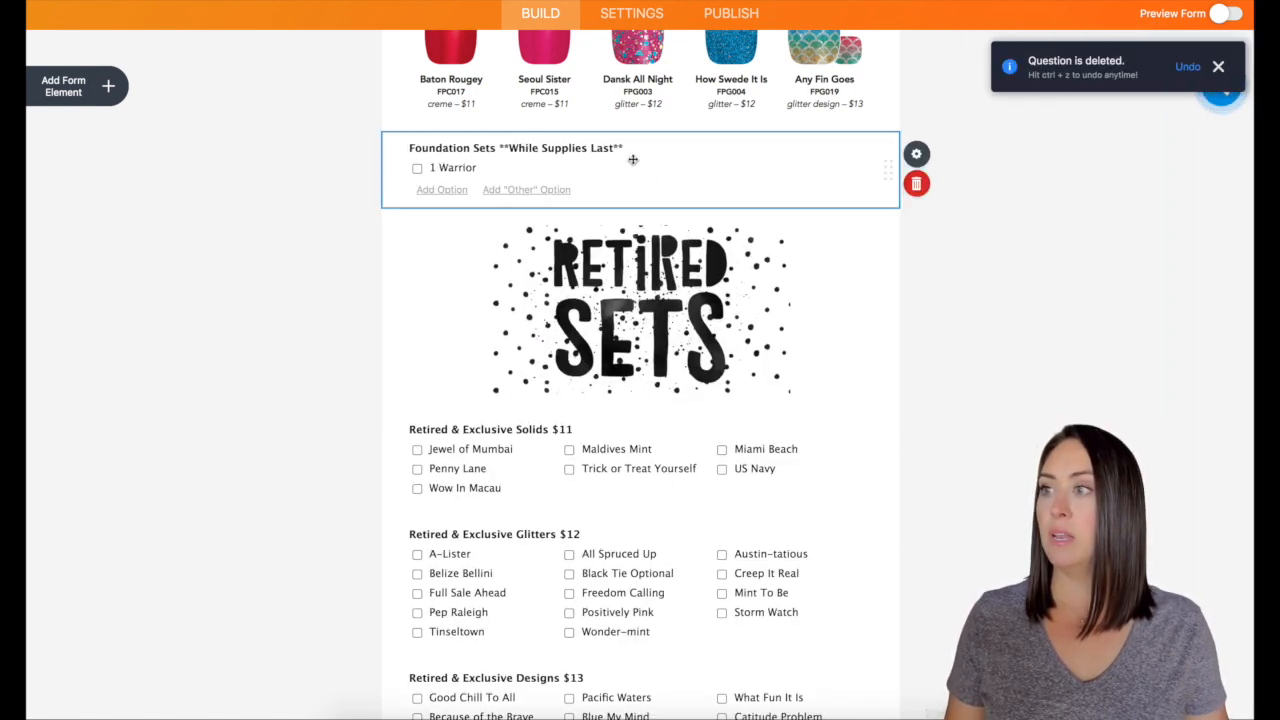
pyautogui.click(916, 183)
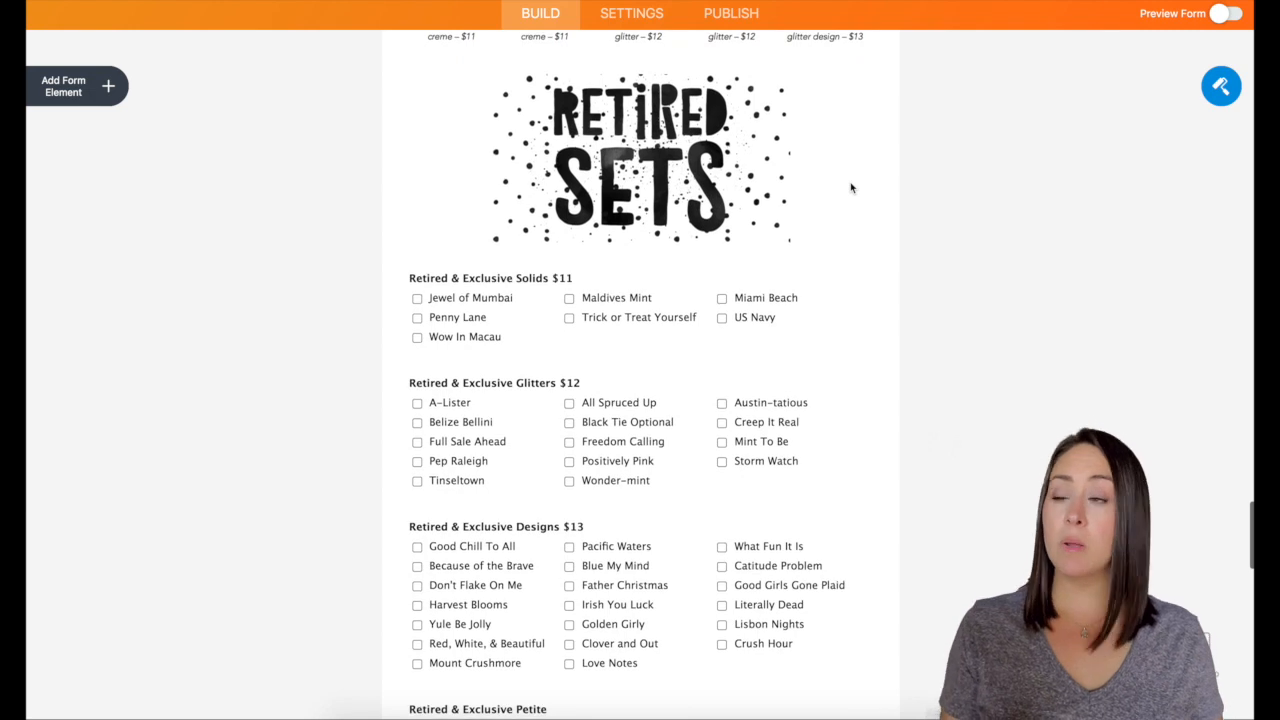
pyautogui.scroll(-2, 851, 187)
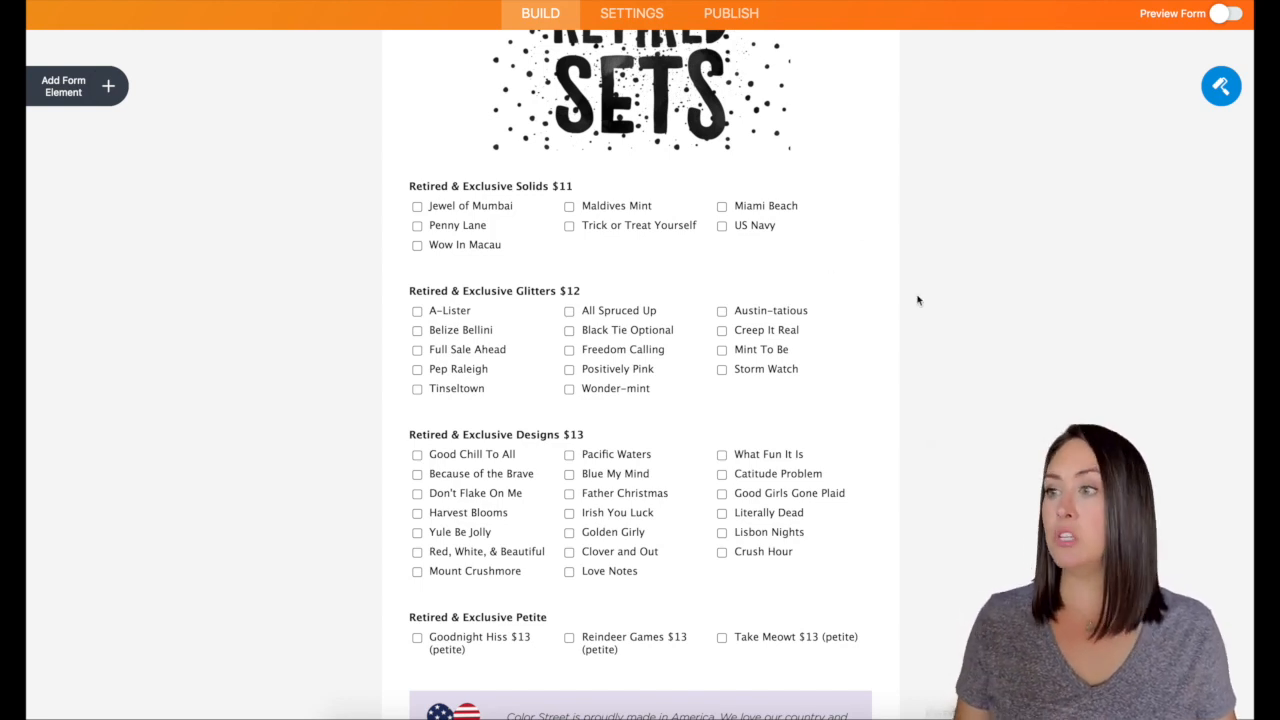
pyautogui.scroll(-5, 880, 275)
pyautogui.scroll(-9, 880, 275)
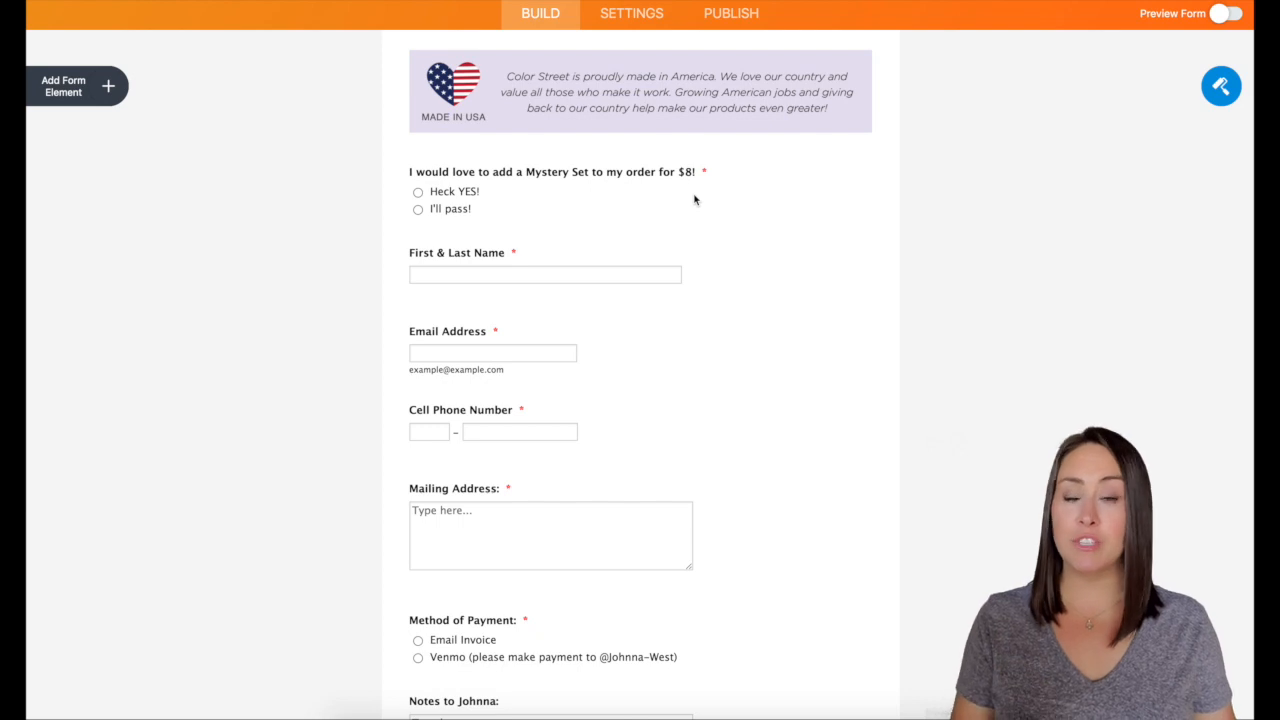
pyautogui.scroll(-1, 754, 270)
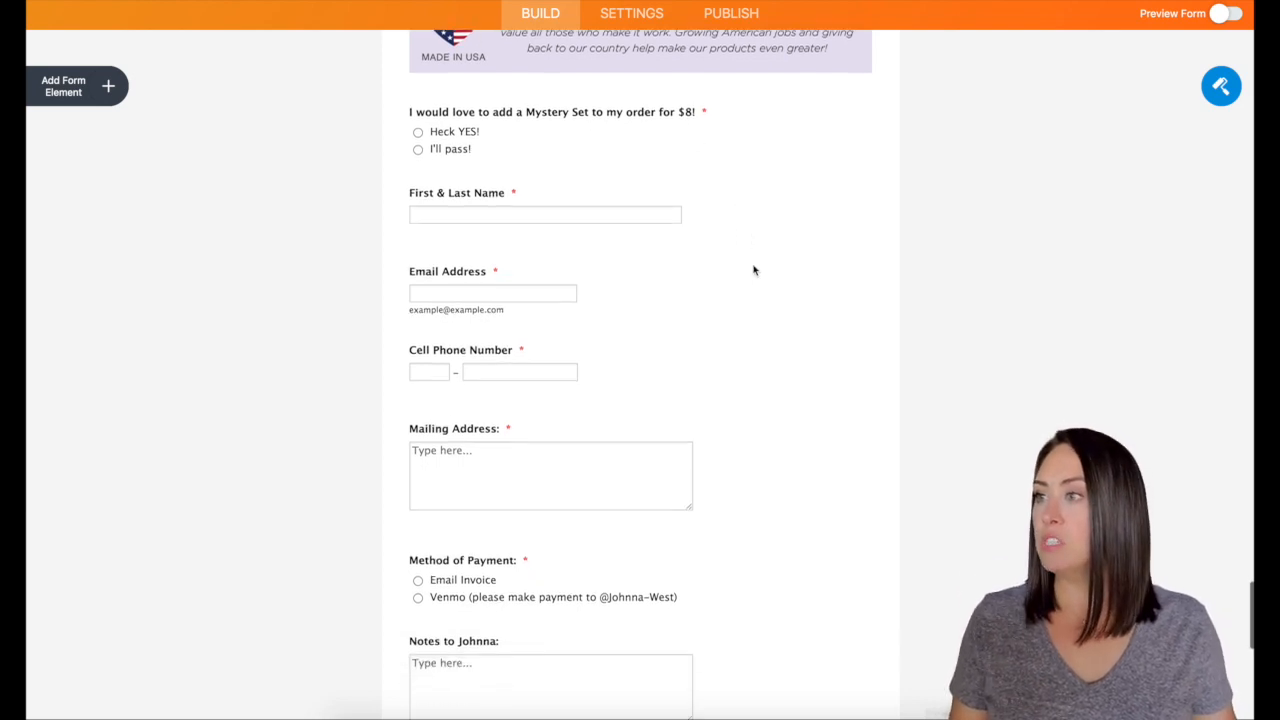
# Relabel the Cell Phone Number field to 'Best text number'
pyautogui.click(422, 349)
pyautogui.doubleClick(421, 349)
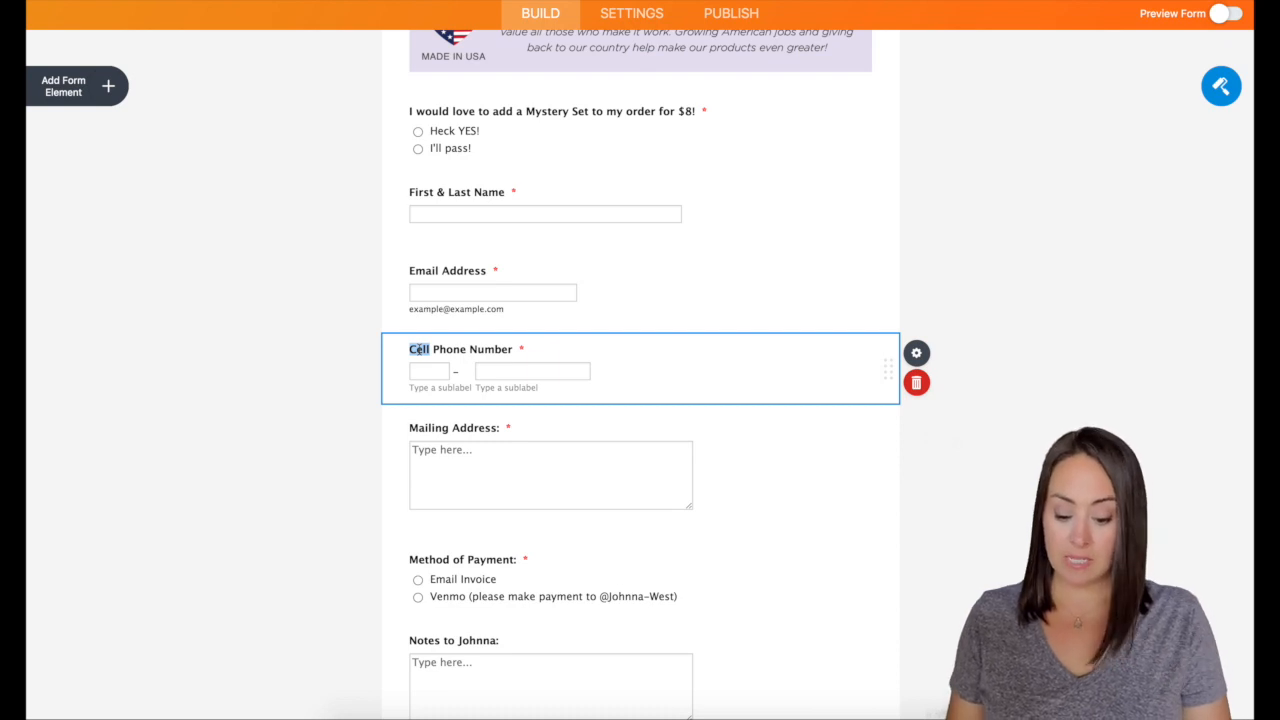
pyautogui.write('Best text nu')
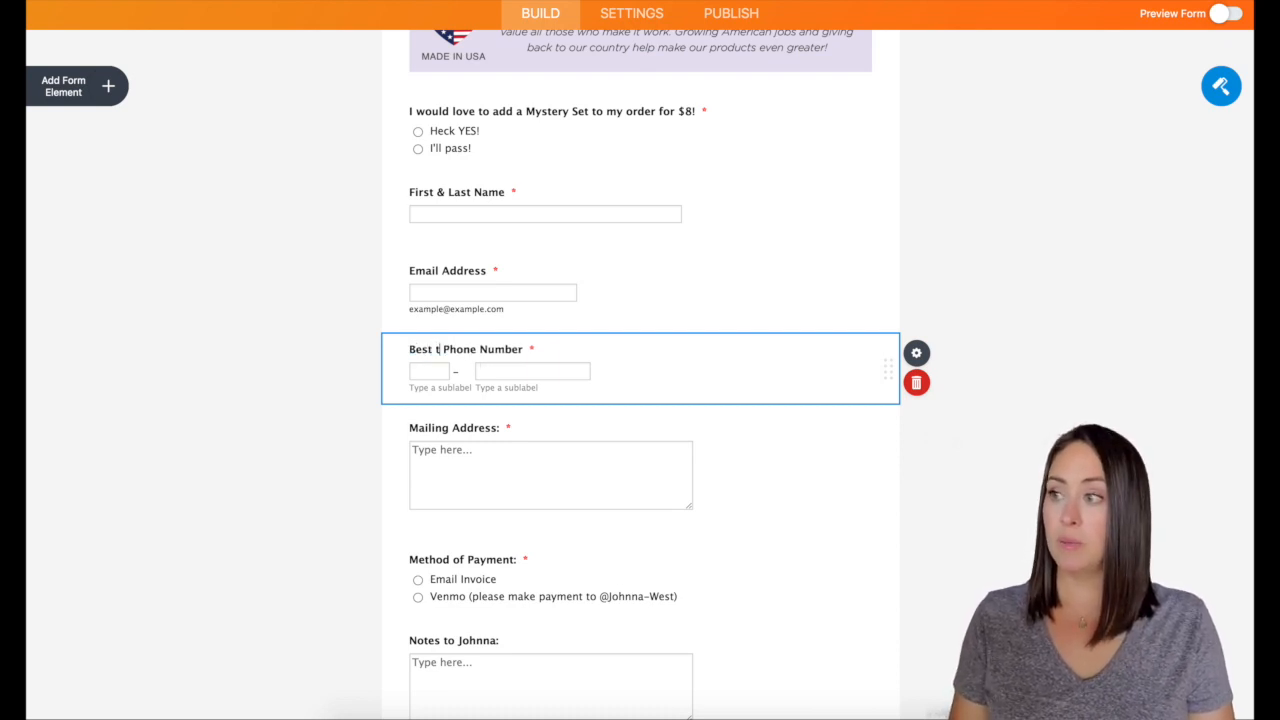
pyautogui.write('mber')
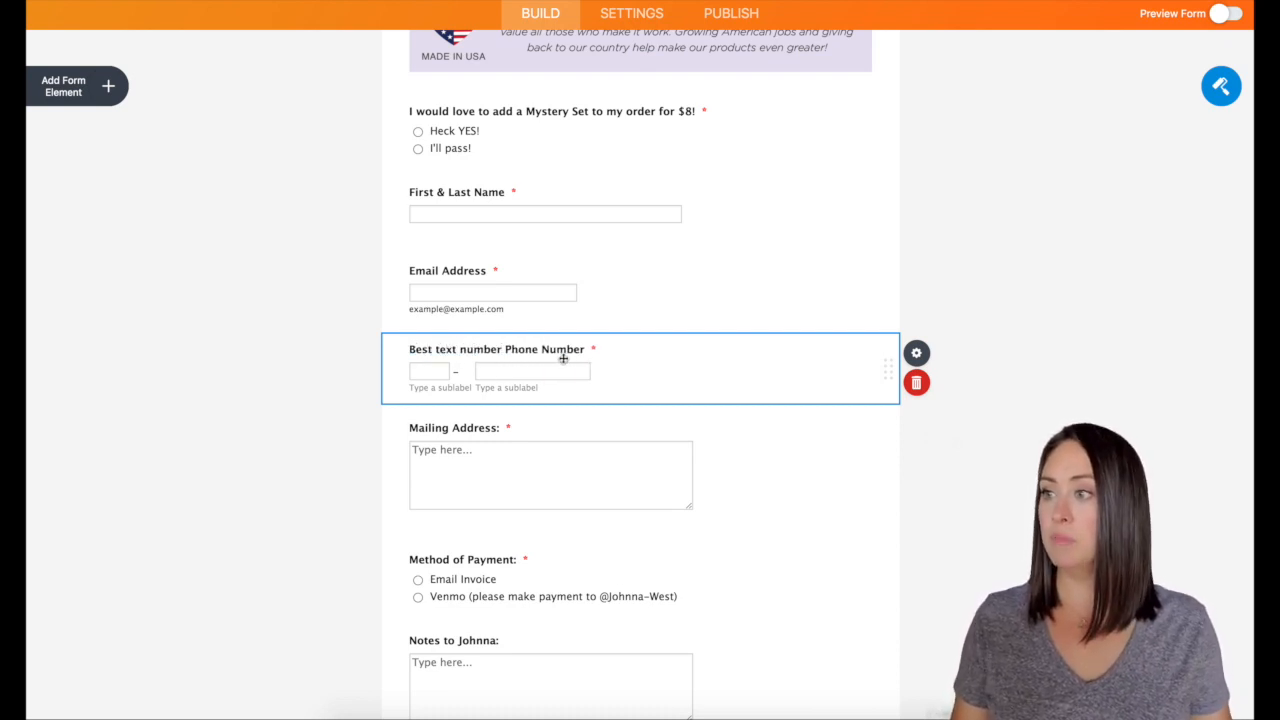
pyautogui.moveTo(586, 349); pyautogui.dragTo(505, 349)
pyautogui.press('BackSpace')
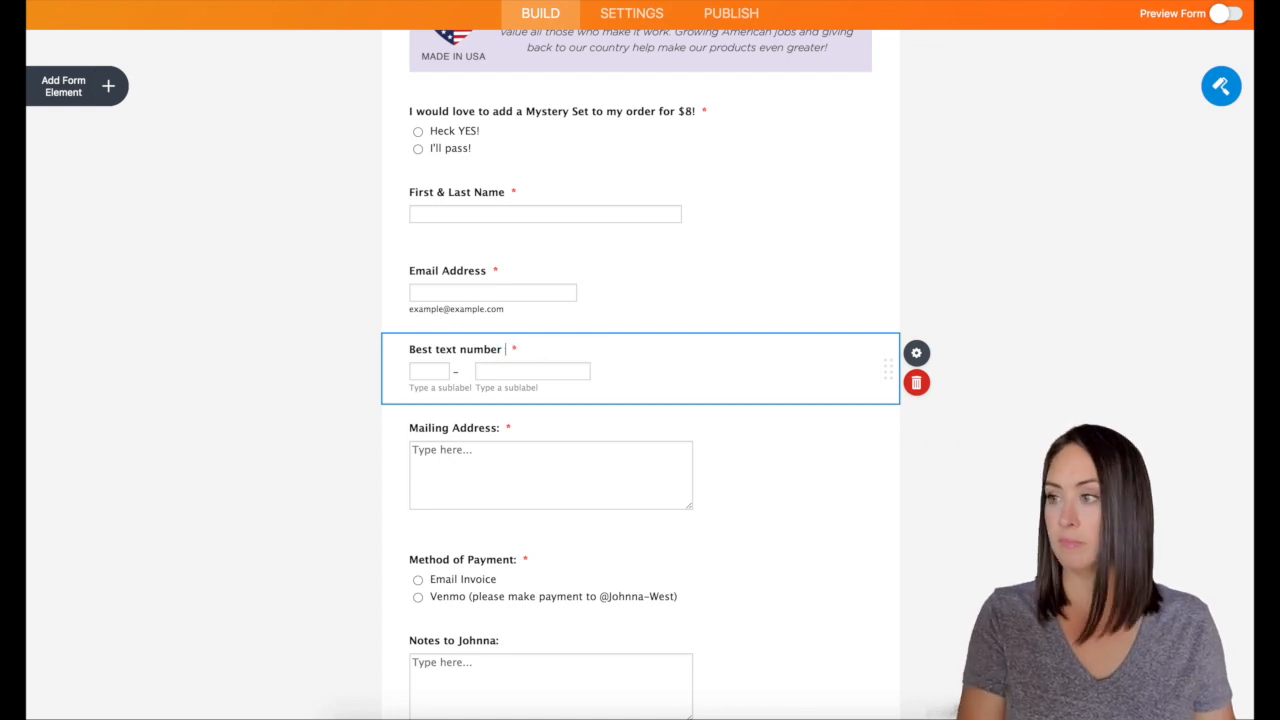
# Remove the payment note from Method of Payment, leaving just the Venmo option
pyautogui.scroll(-3, 686, 350)
pyautogui.scroll(-3, 748, 357)
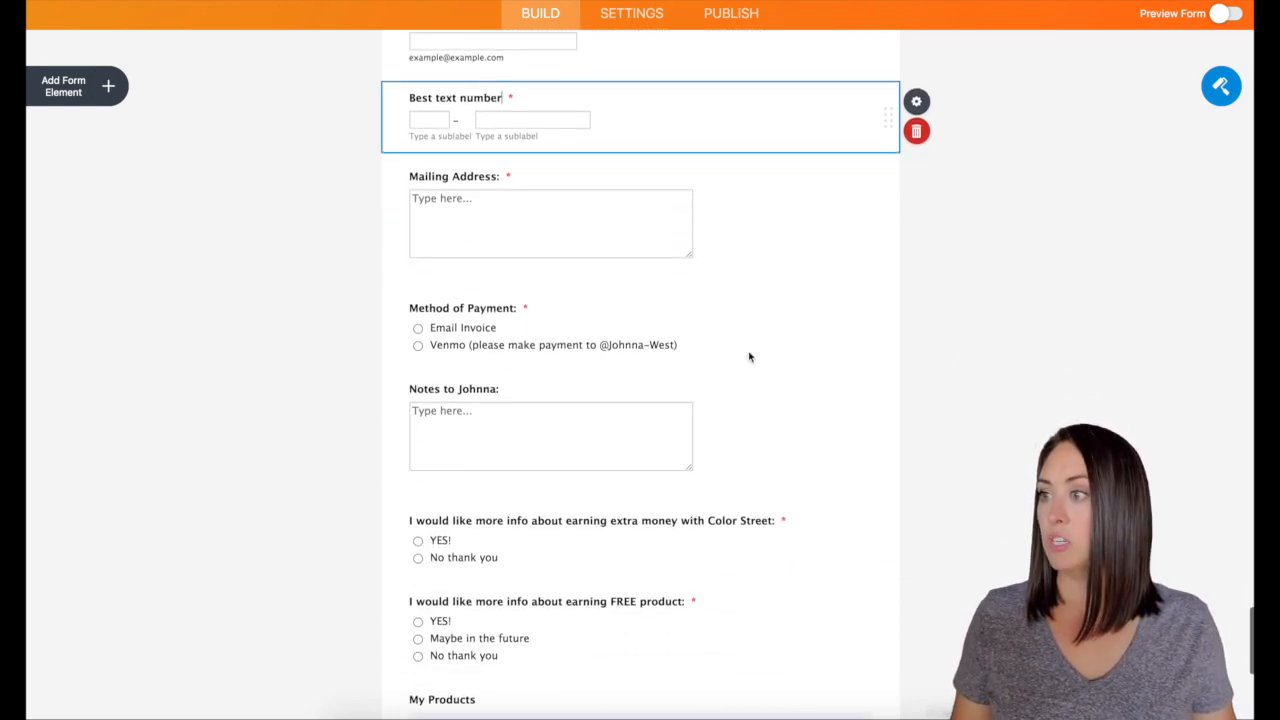
pyautogui.click(662, 340)
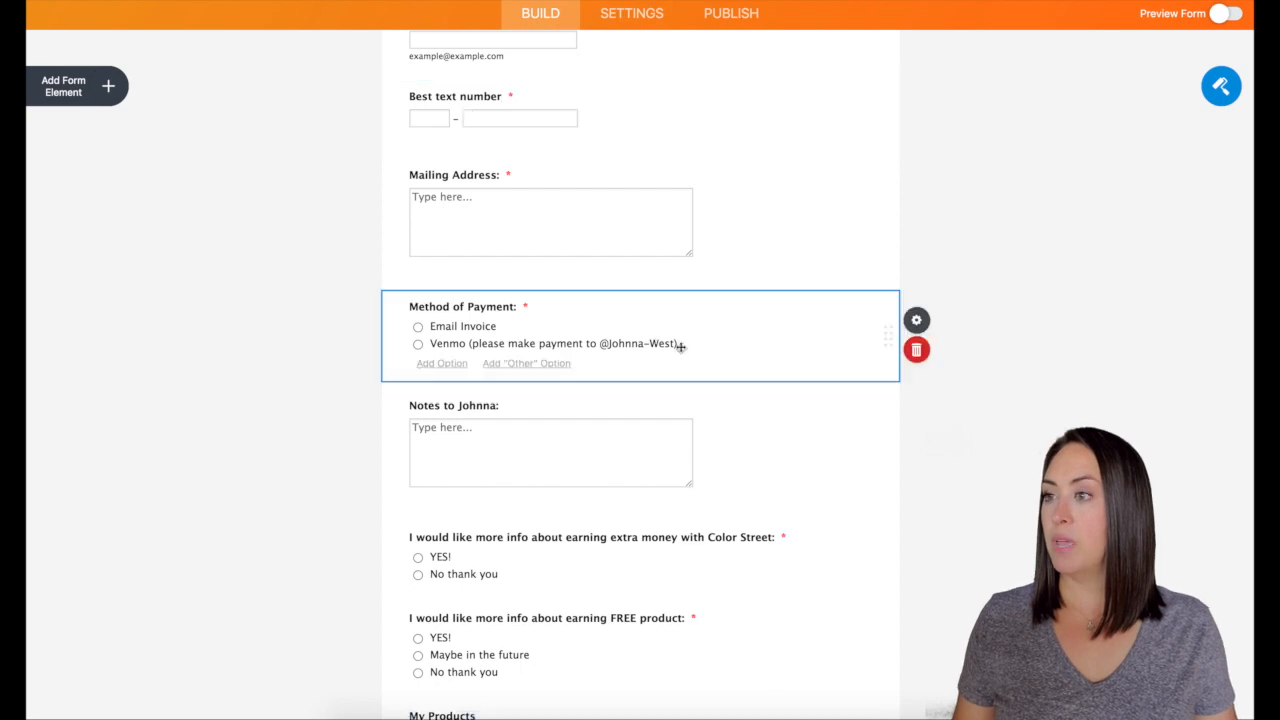
pyautogui.moveTo(676, 343); pyautogui.dragTo(468, 343)
pyautogui.press('BackSpace')
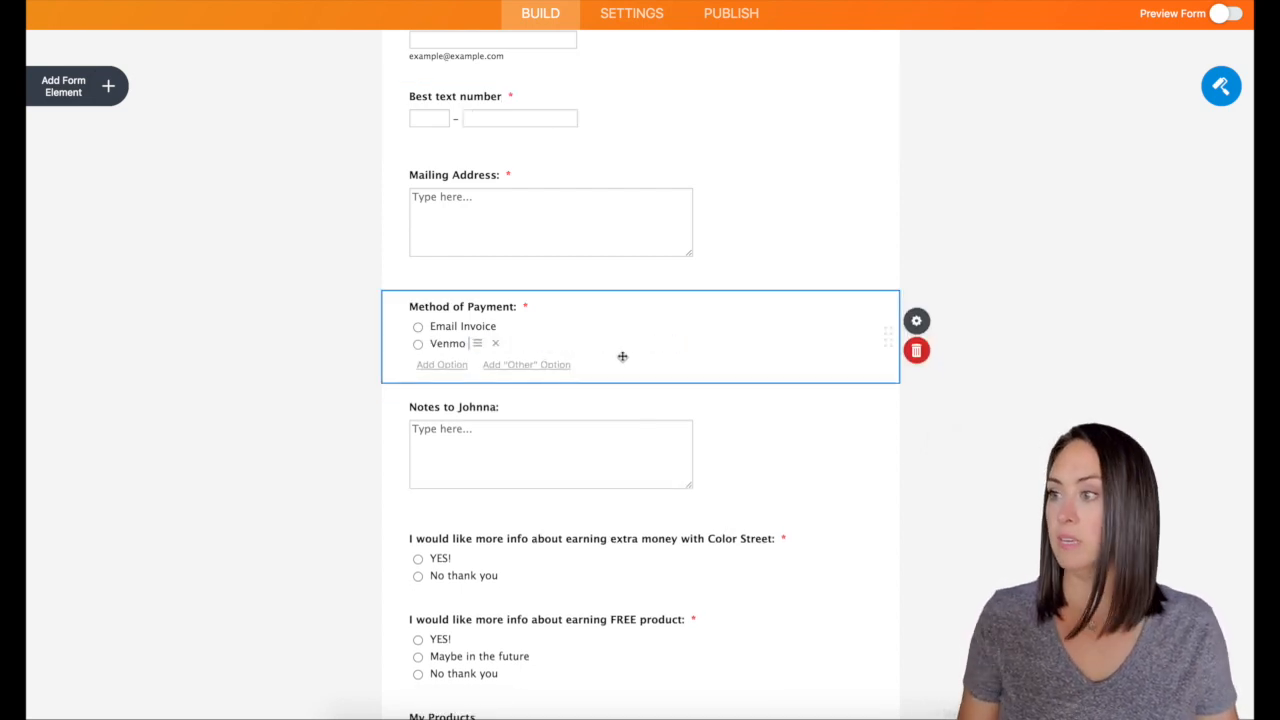
# Replace the old name in the notes field label with the seller's name
pyautogui.click(517, 423)
pyautogui.doubleClick(471, 387)
pyautogui.write('Kimberly')
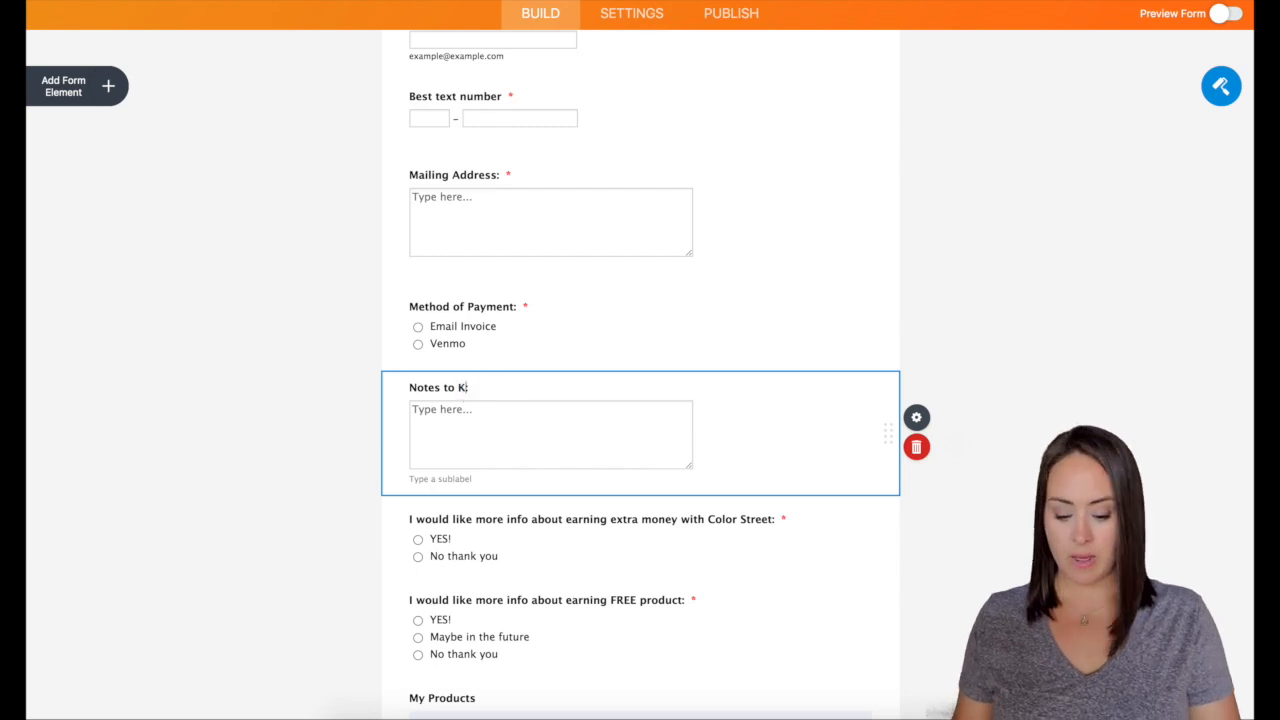
pyautogui.scroll(-3, 586, 390)
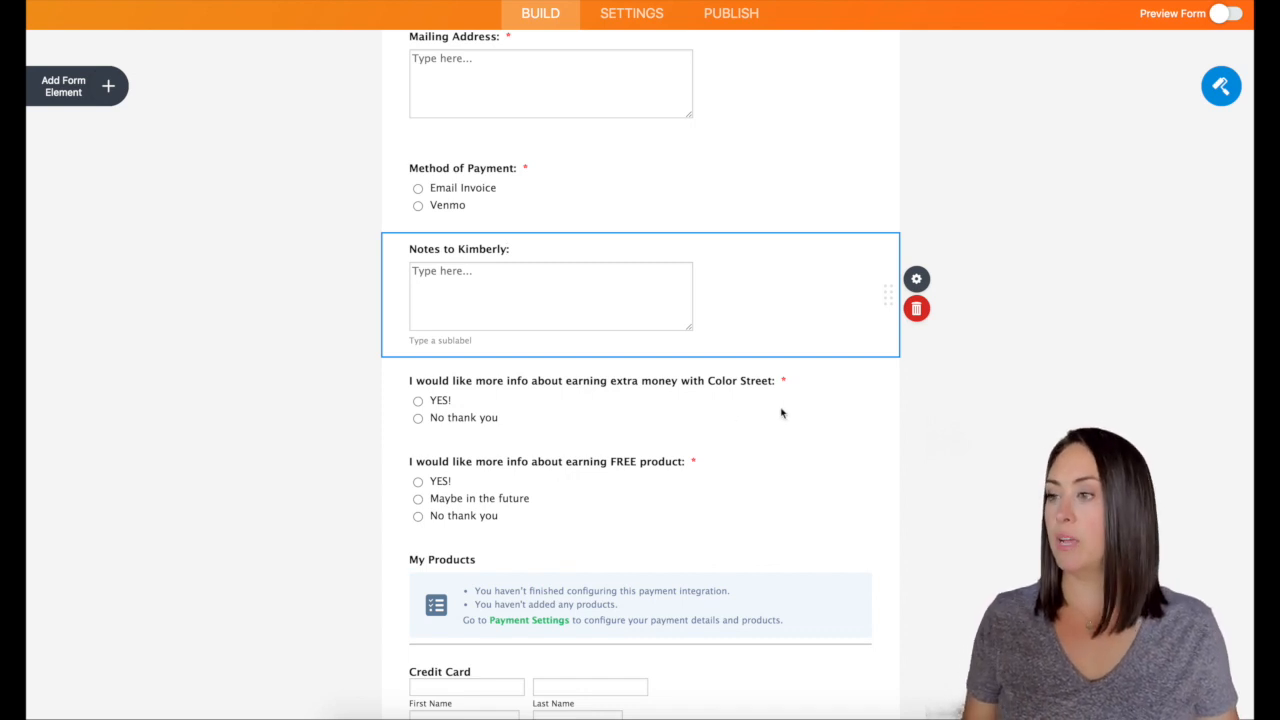
pyautogui.scroll(-3, 781, 412)
pyautogui.scroll(-2, 782, 413)
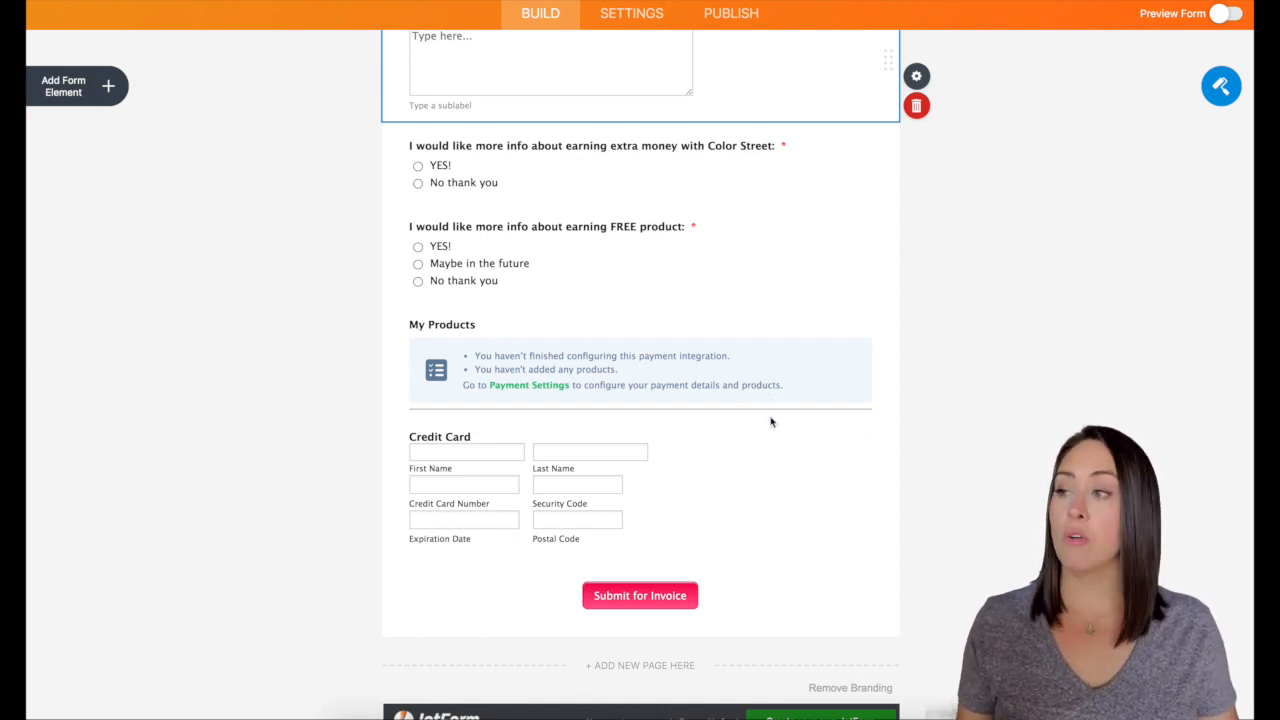
# Show the Payments elements and delete the old My Products payment block
pyautogui.click(87, 88)
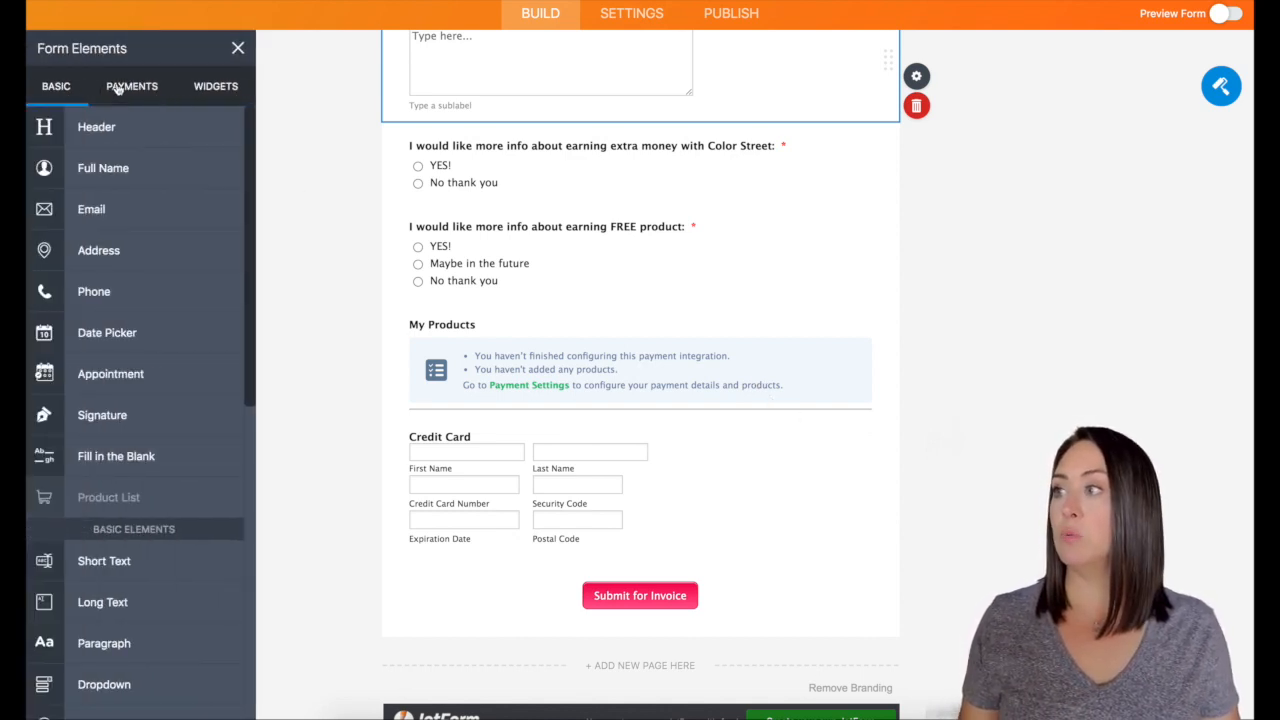
pyautogui.click(120, 88)
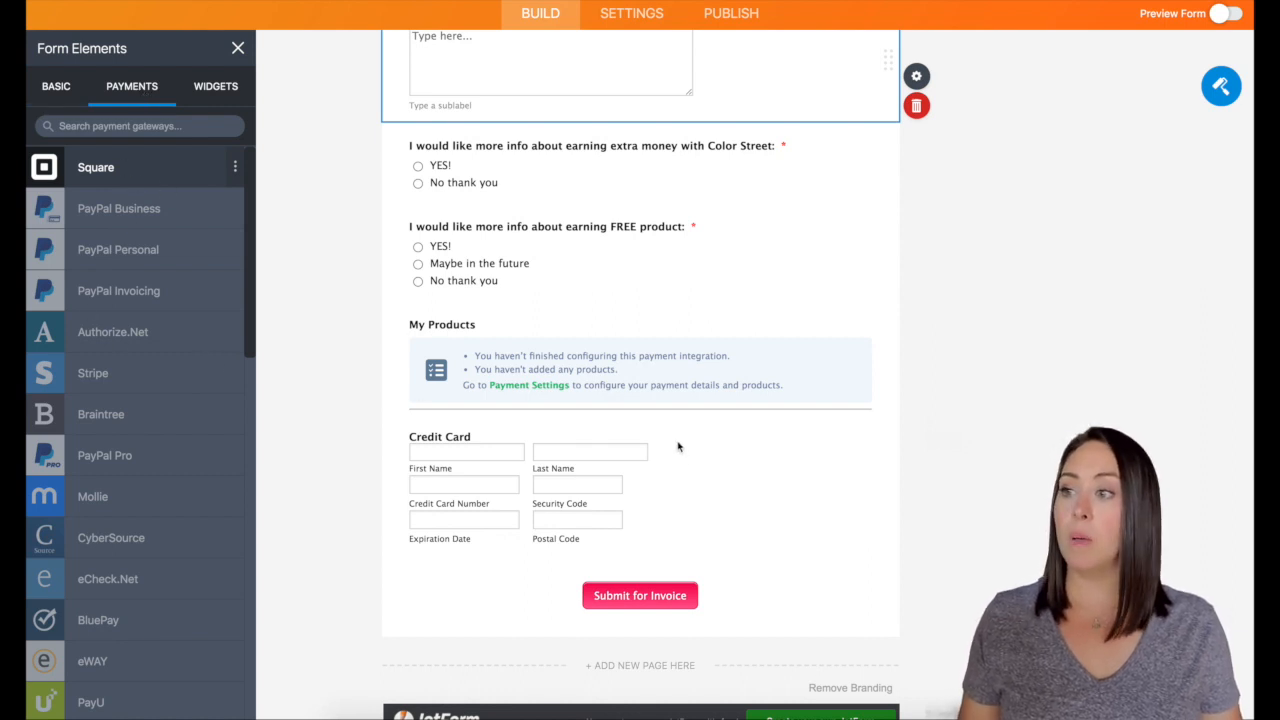
pyautogui.click(740, 452)
pyautogui.click(914, 460)
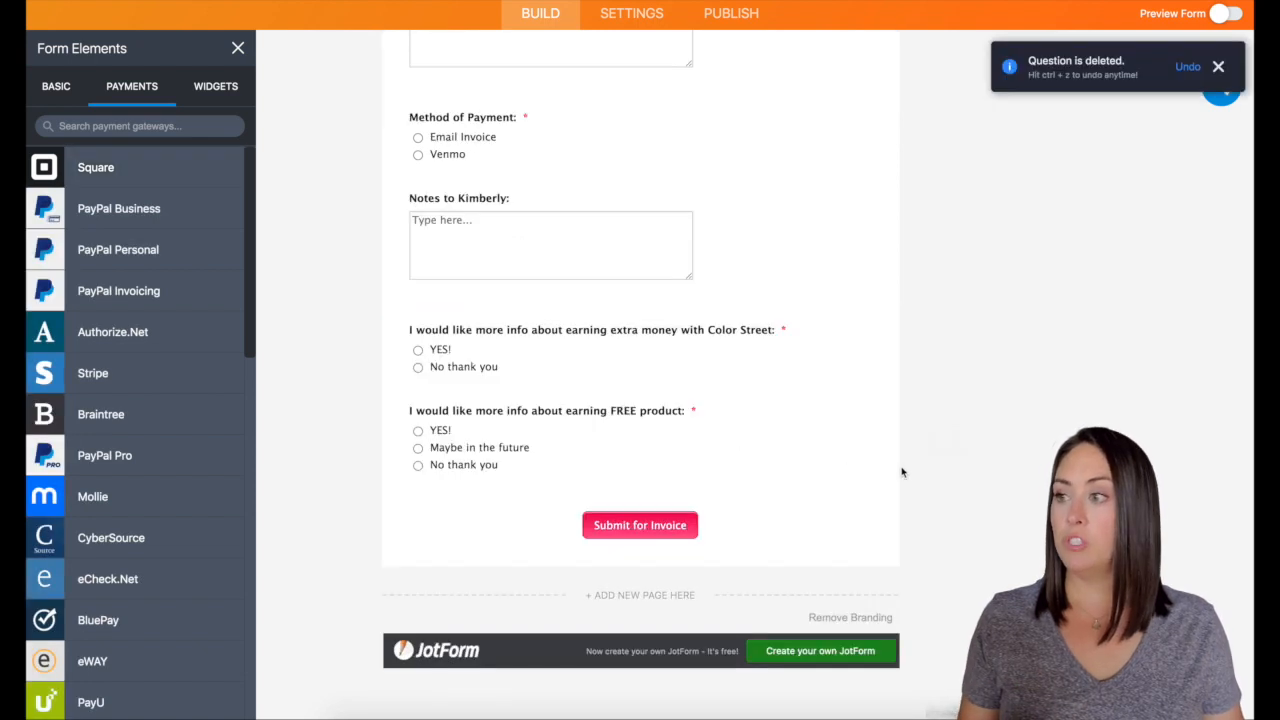
# Add a PayPal Invoicing element to the form just above Submit
pyautogui.moveTo(115, 208); pyautogui.dragTo(550, 405)
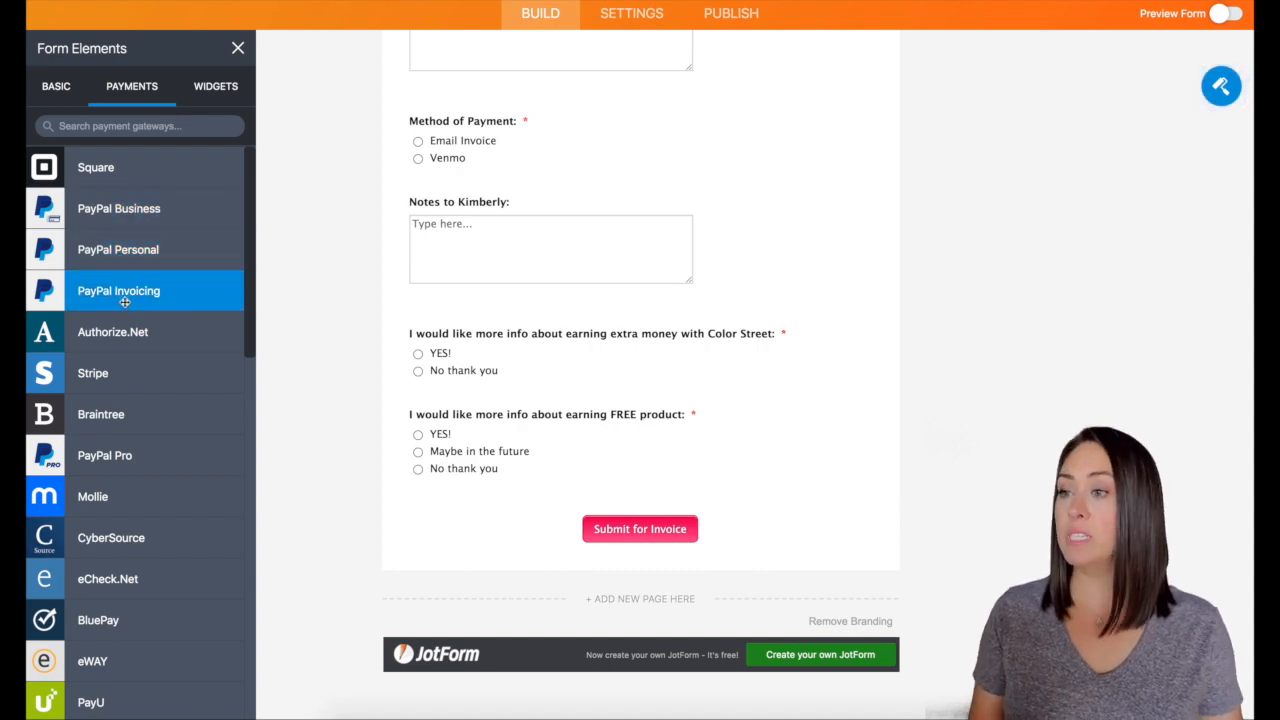
pyautogui.scroll(10, 971, 386)
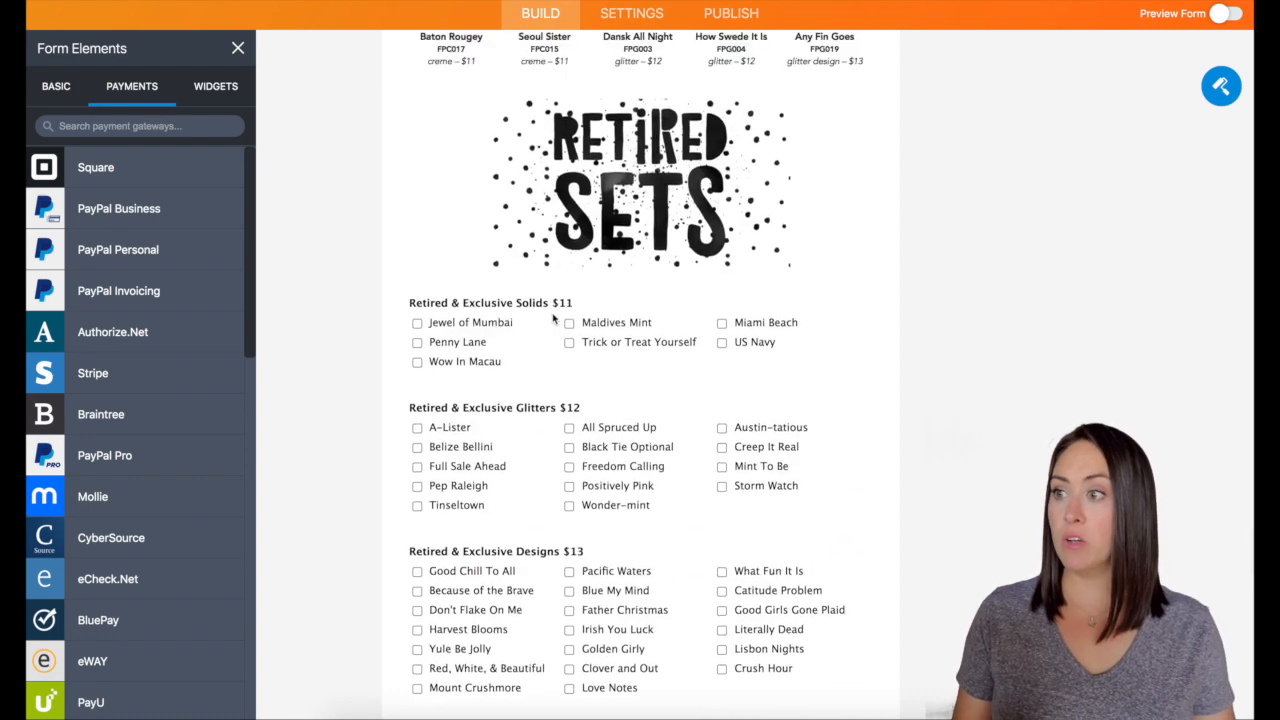
pyautogui.scroll(2, 555, 319)
pyautogui.scroll(-2, 568, 222)
pyautogui.scroll(-10, 569, 228)
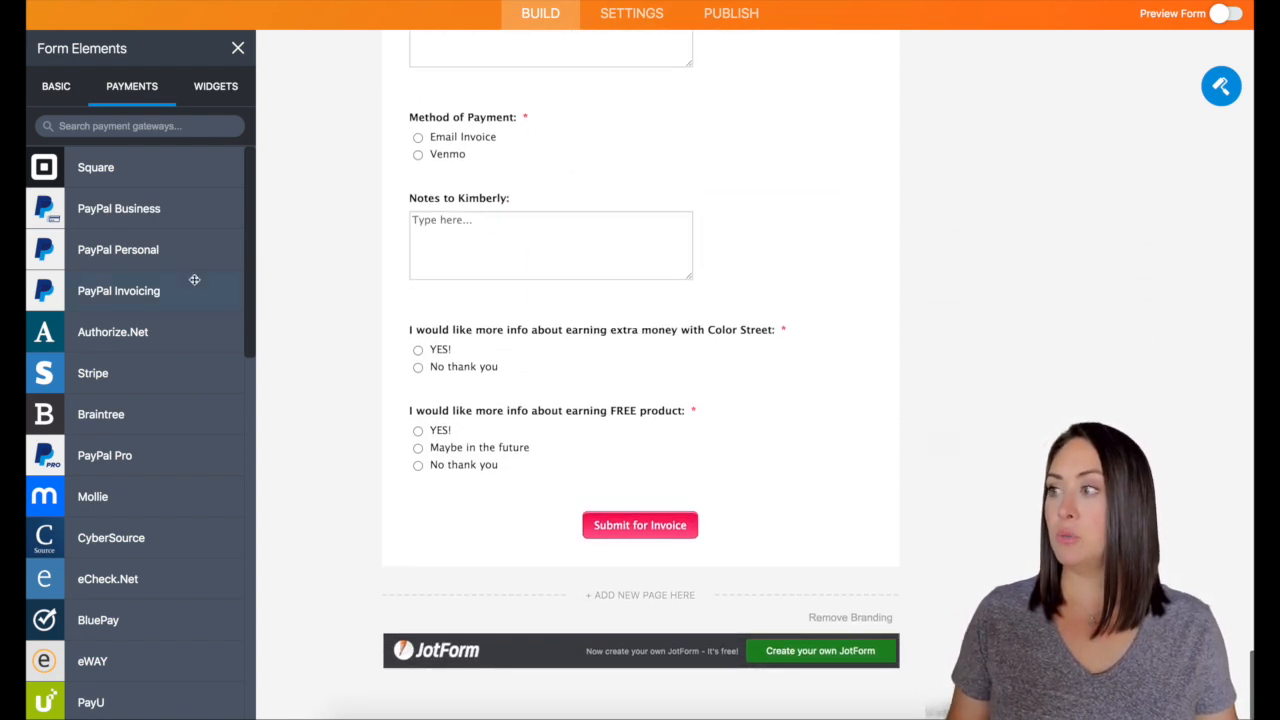
pyautogui.moveTo(143, 290); pyautogui.dragTo(676, 506)
# Set the PayPal Invoicing payment type to User Defined Amount
pyautogui.scroll(-2, 676, 506)
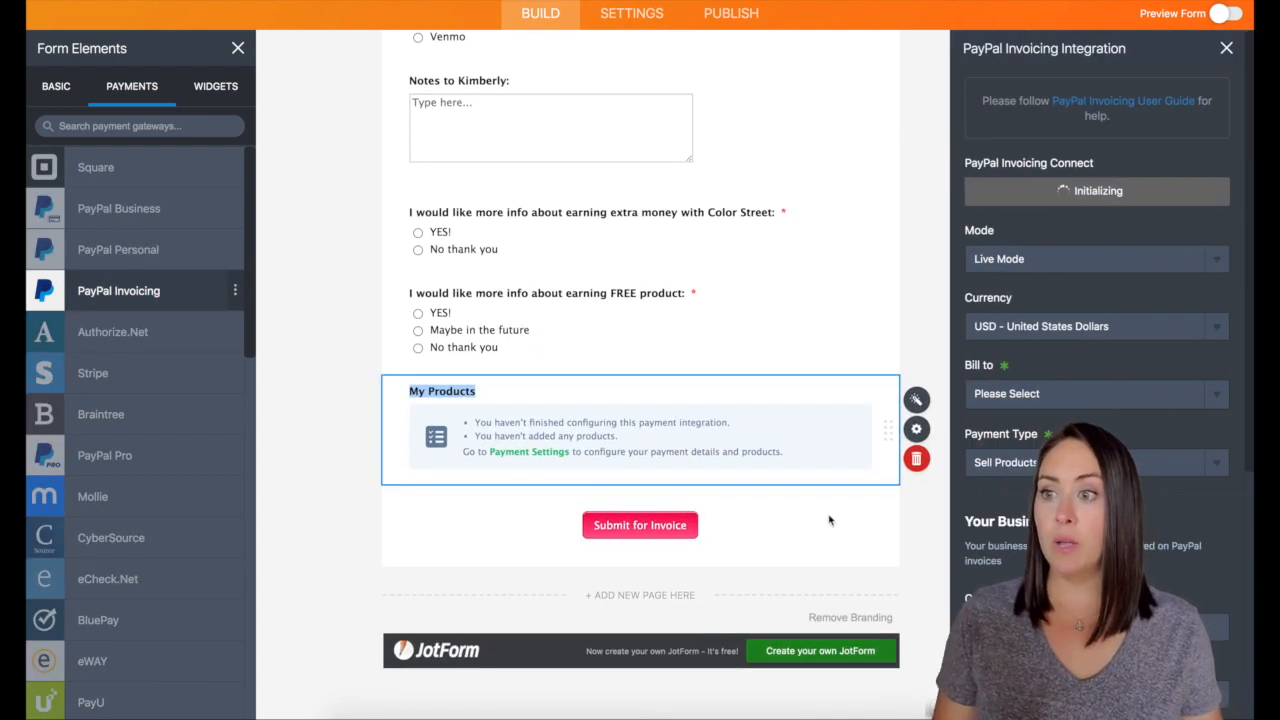
pyautogui.click(1003, 462)
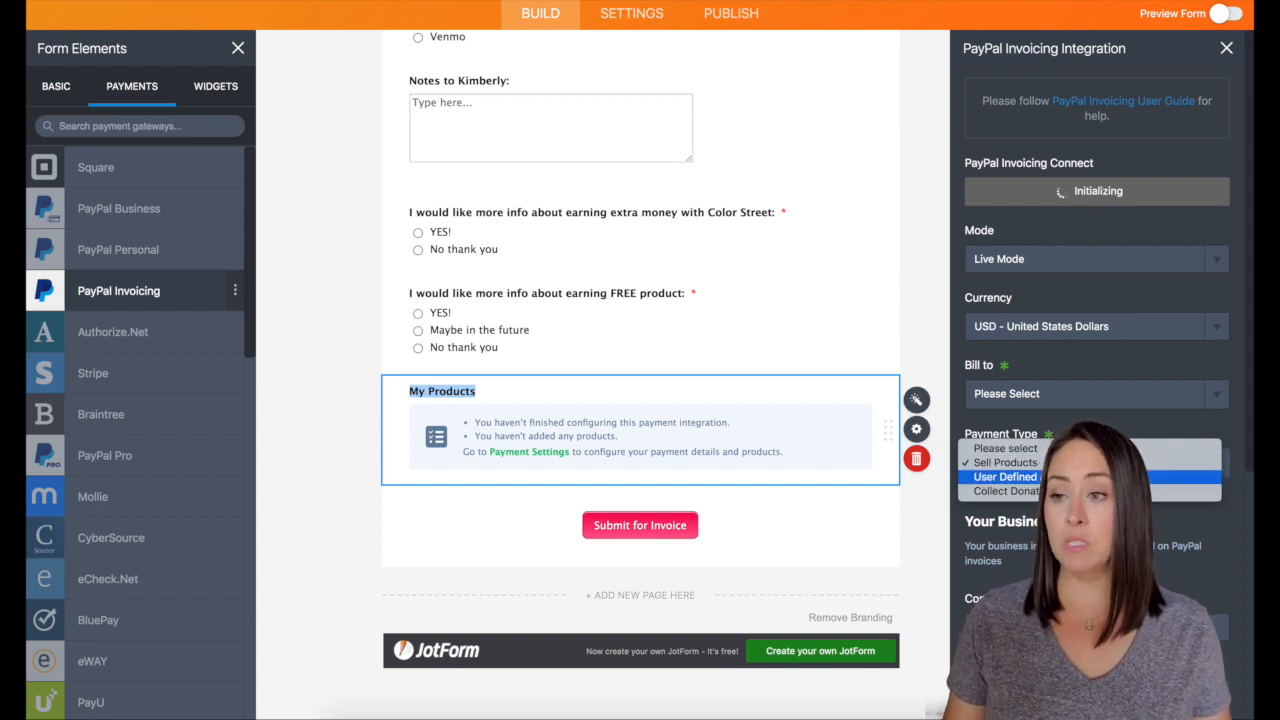
pyautogui.click(1005, 476)
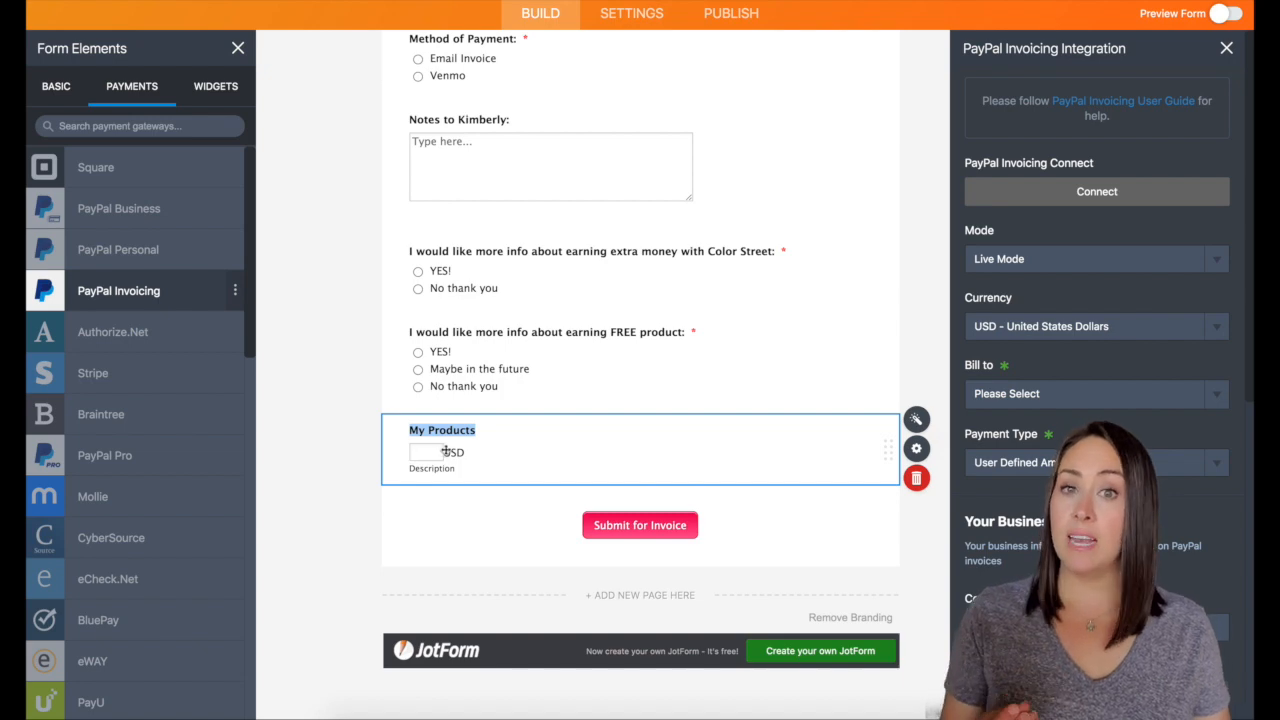
pyautogui.scroll(15, 484, 452)
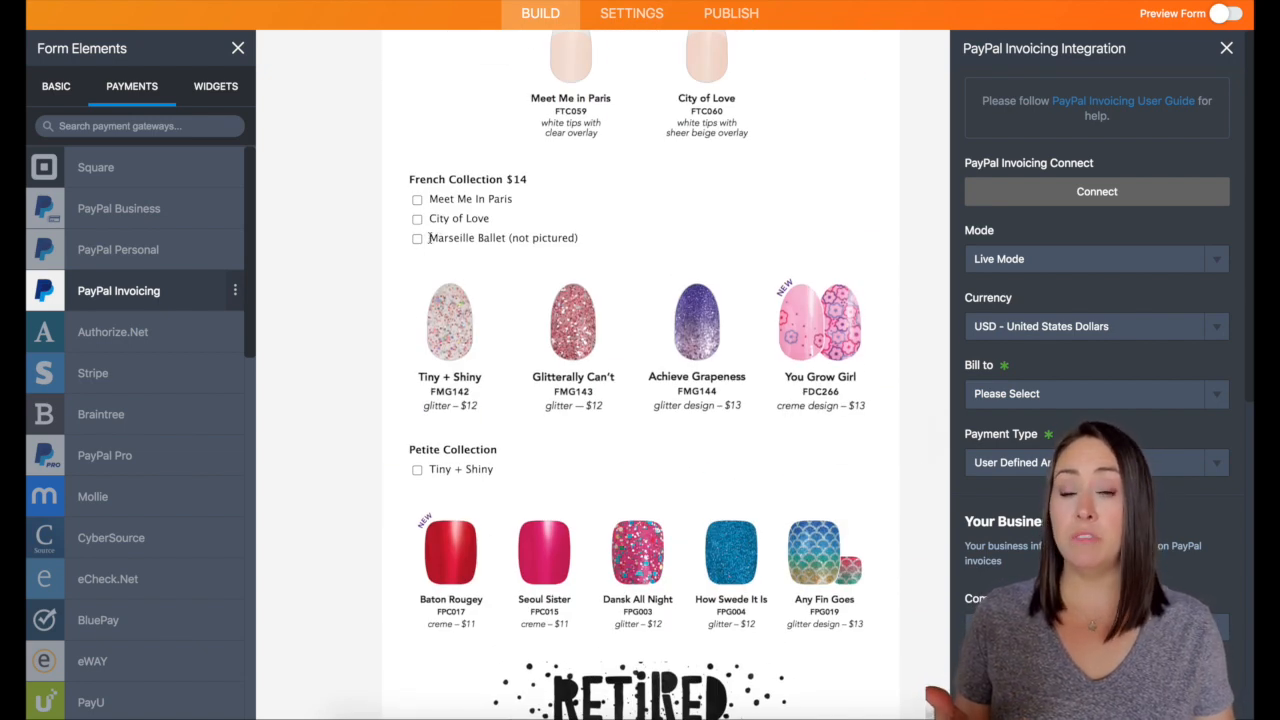
pyautogui.scroll(-15, 637, 285)
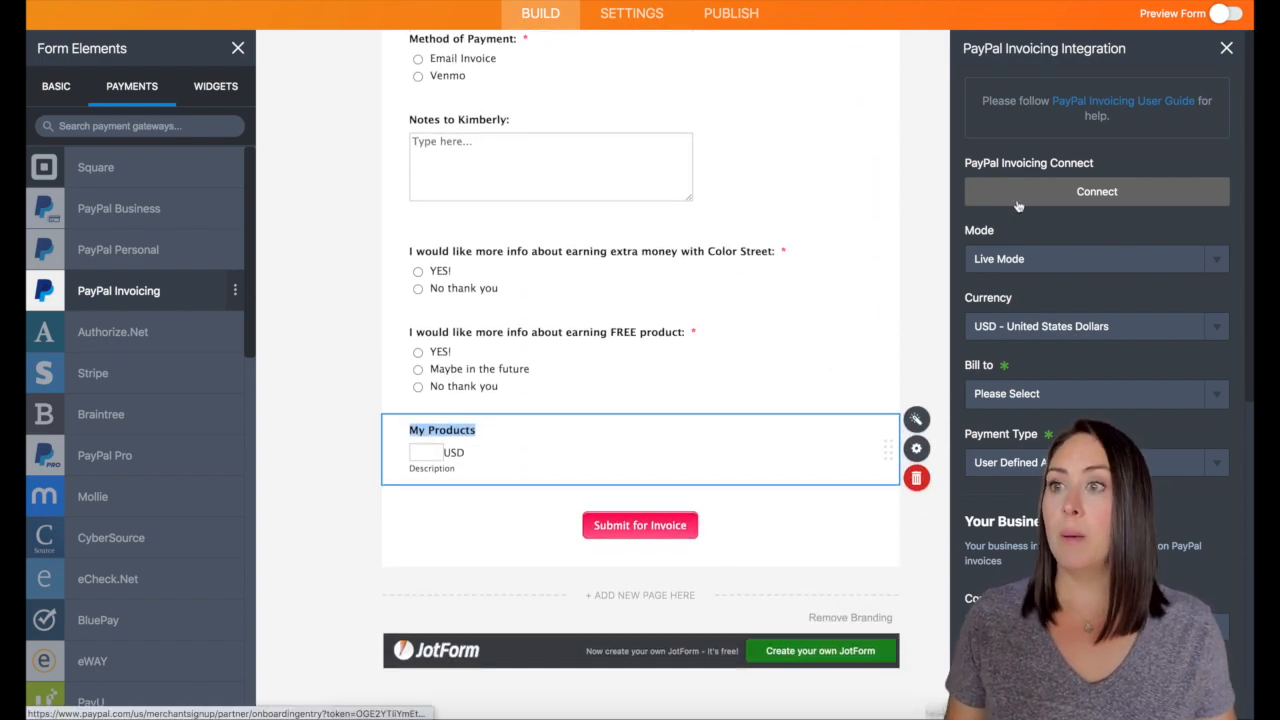
# Sign in with the seller's saved PayPal e-mail and grant JotForm invoicing permissions
pyautogui.click(1117, 195)
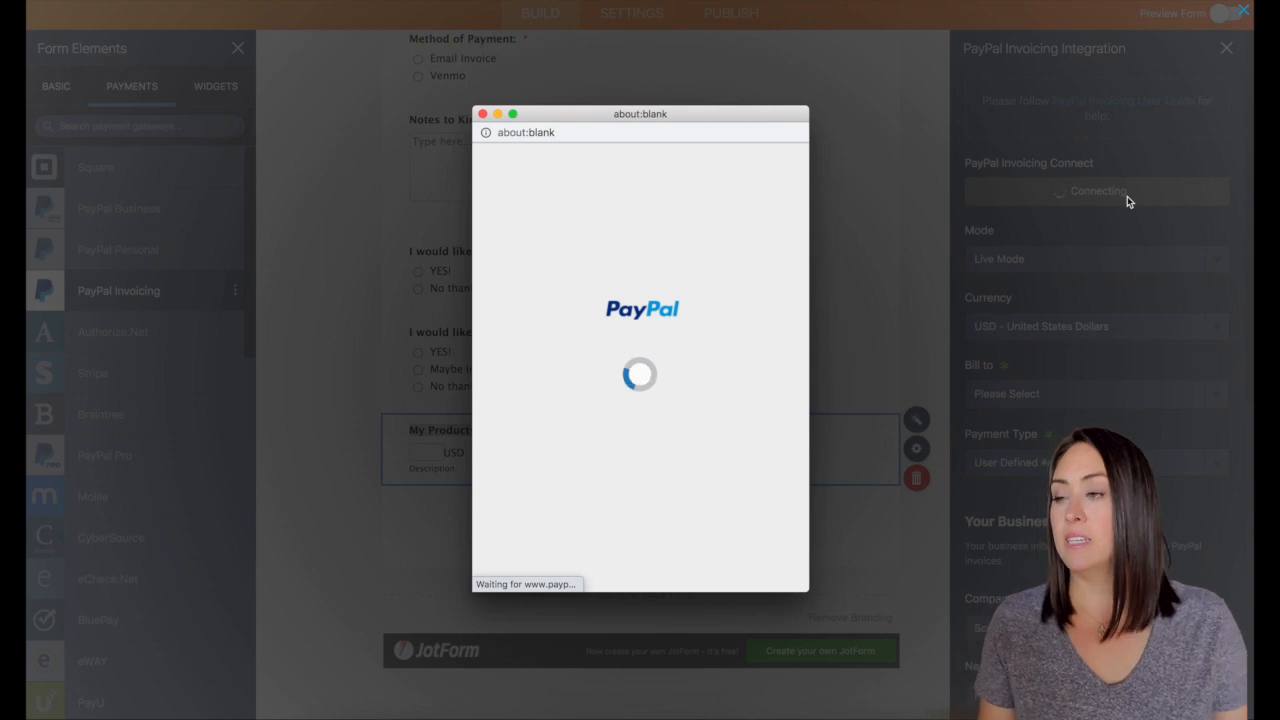
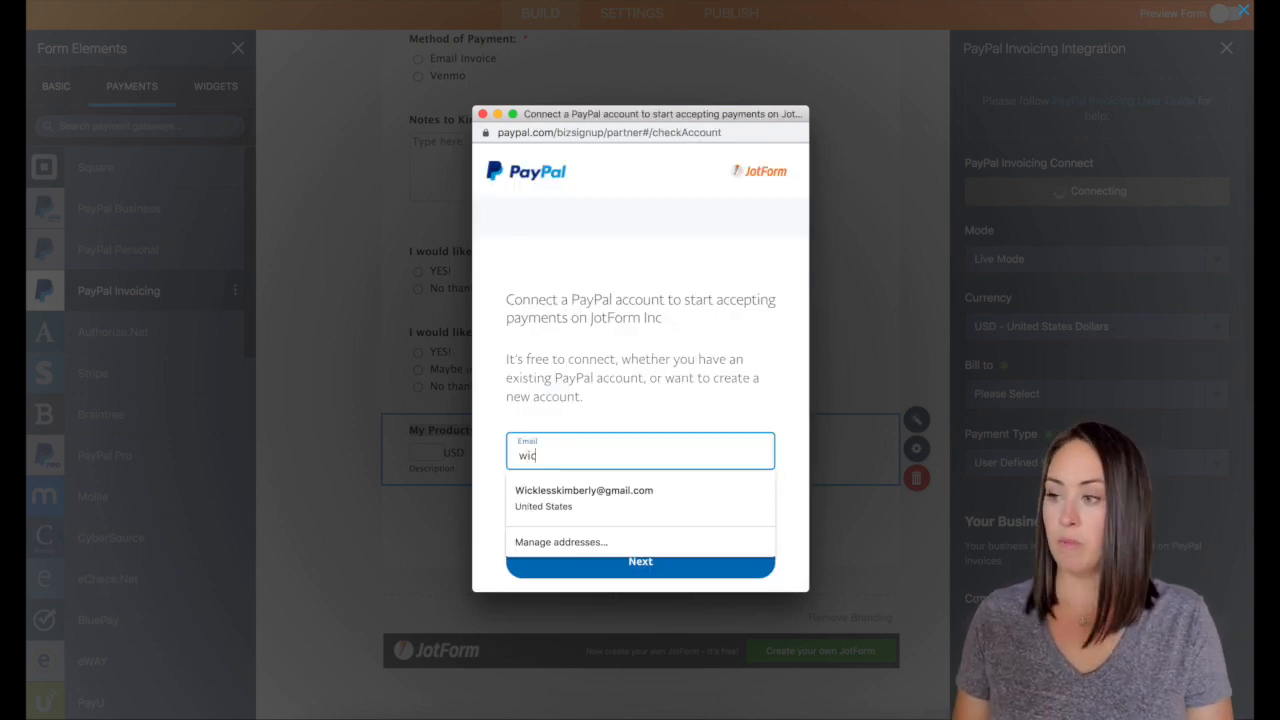
pyautogui.click(588, 500)
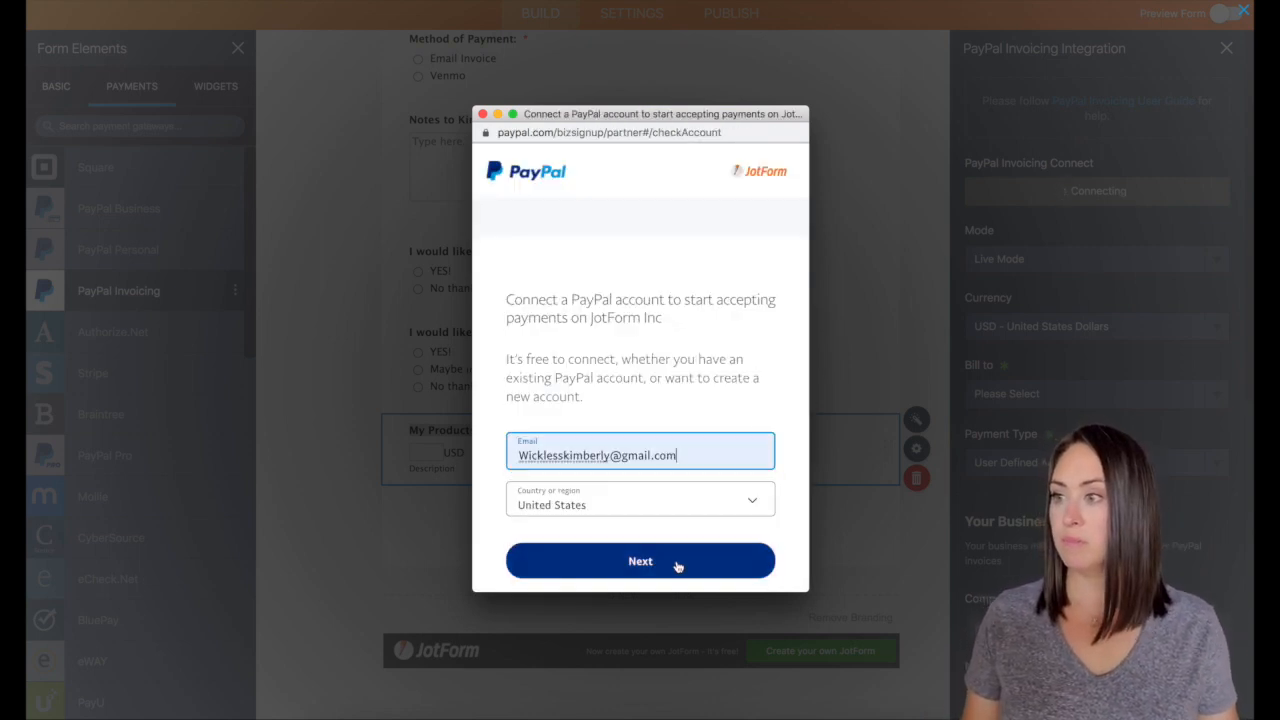
pyautogui.click(677, 565)
pyautogui.scroll(-5, 729, 337)
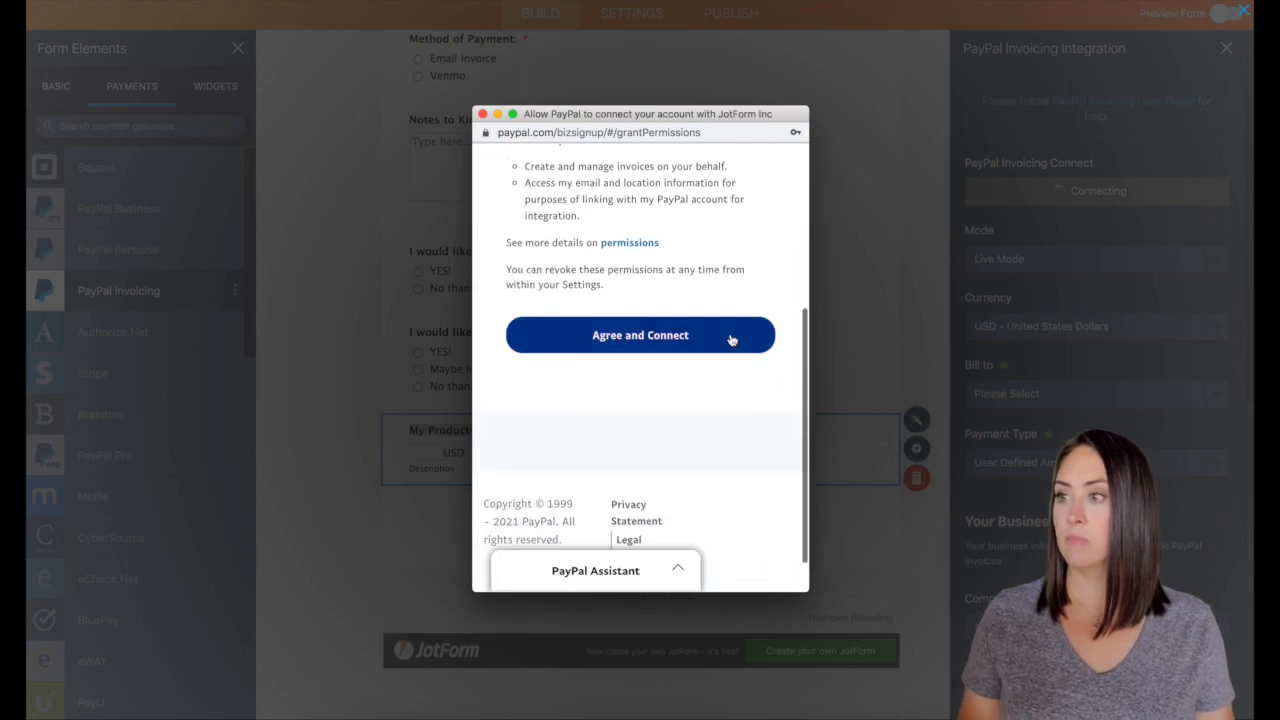
pyautogui.click(589, 340)
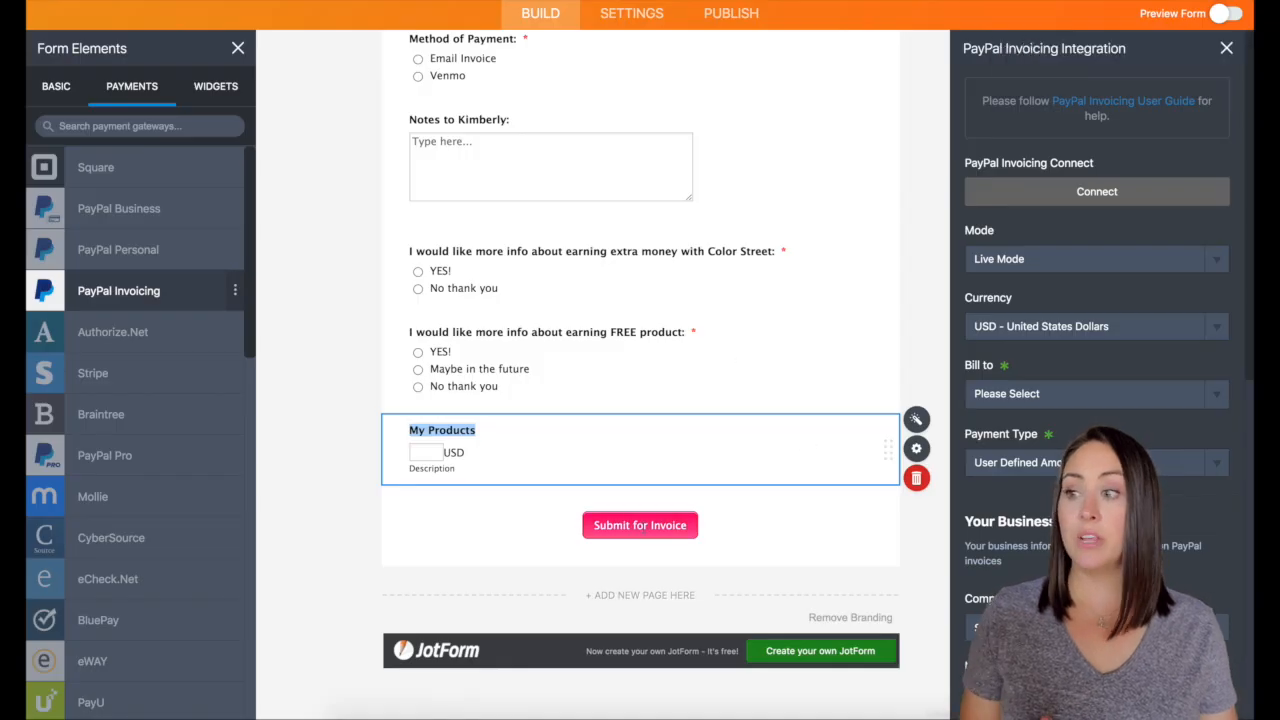
# Set the Thank You Page to 'Redirect to an external link after submission'
pyautogui.click(727, 537)
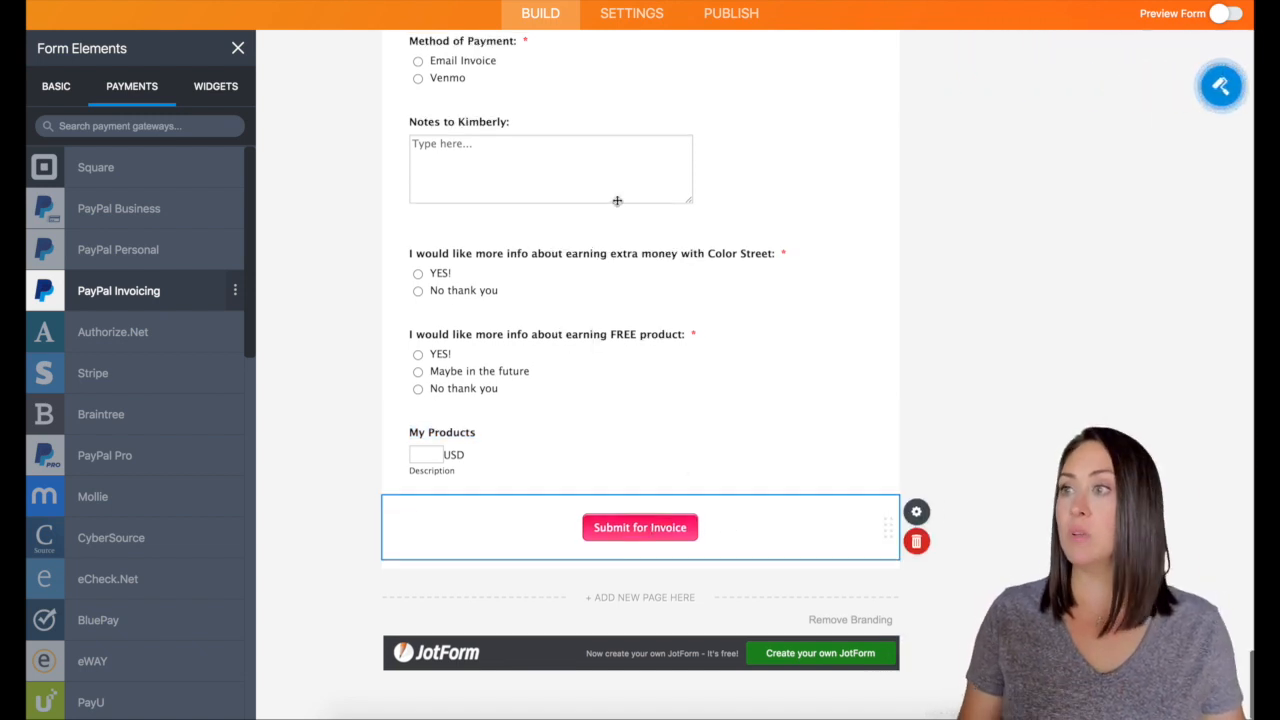
pyautogui.click(631, 13)
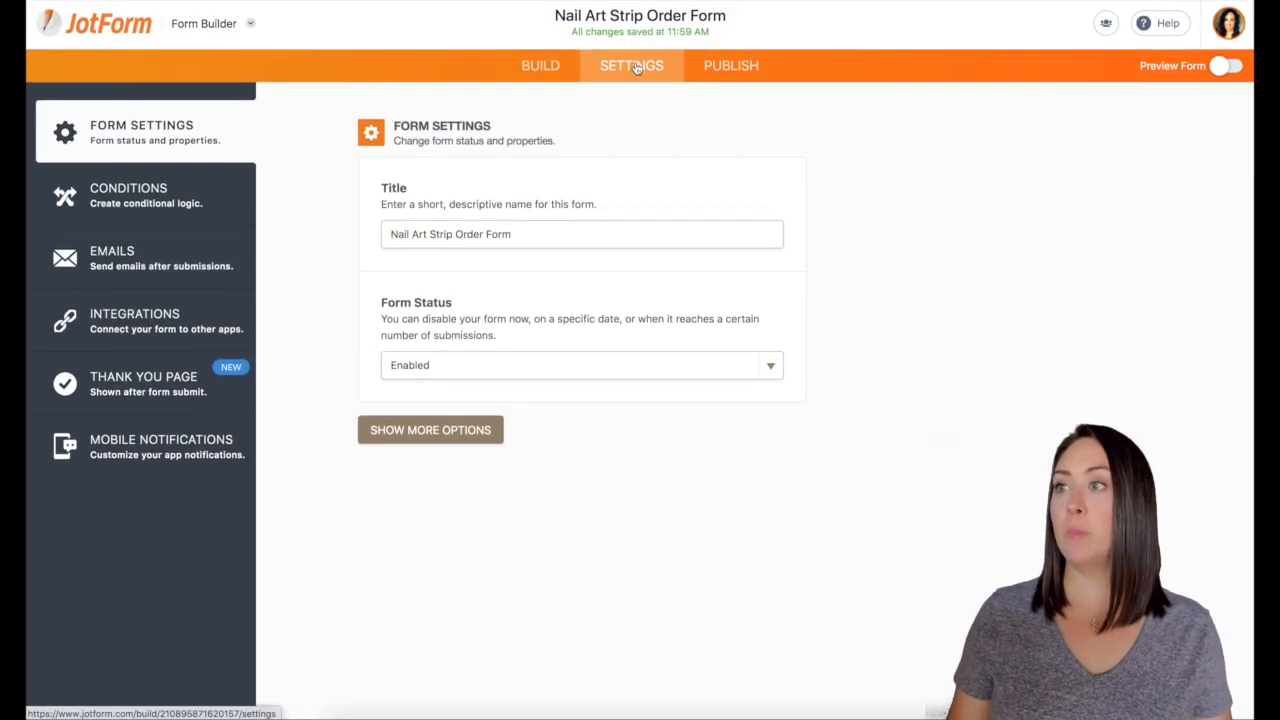
pyautogui.click(124, 387)
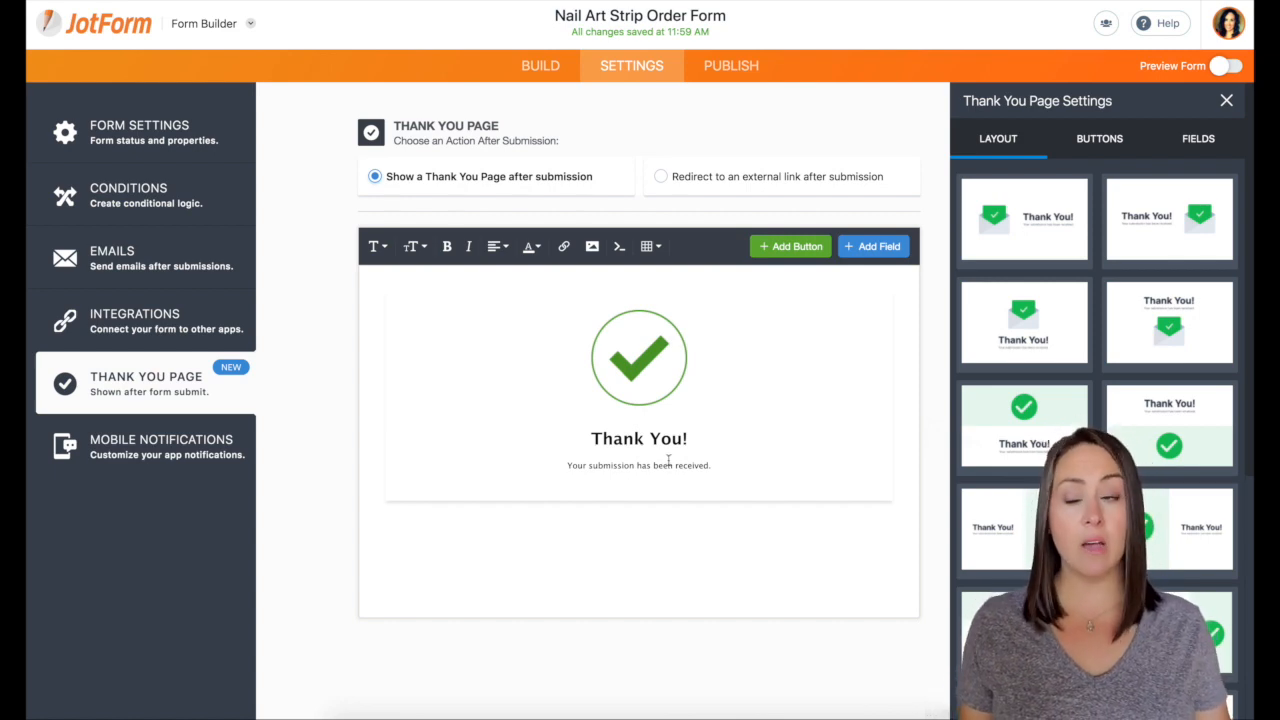
pyautogui.click(661, 176)
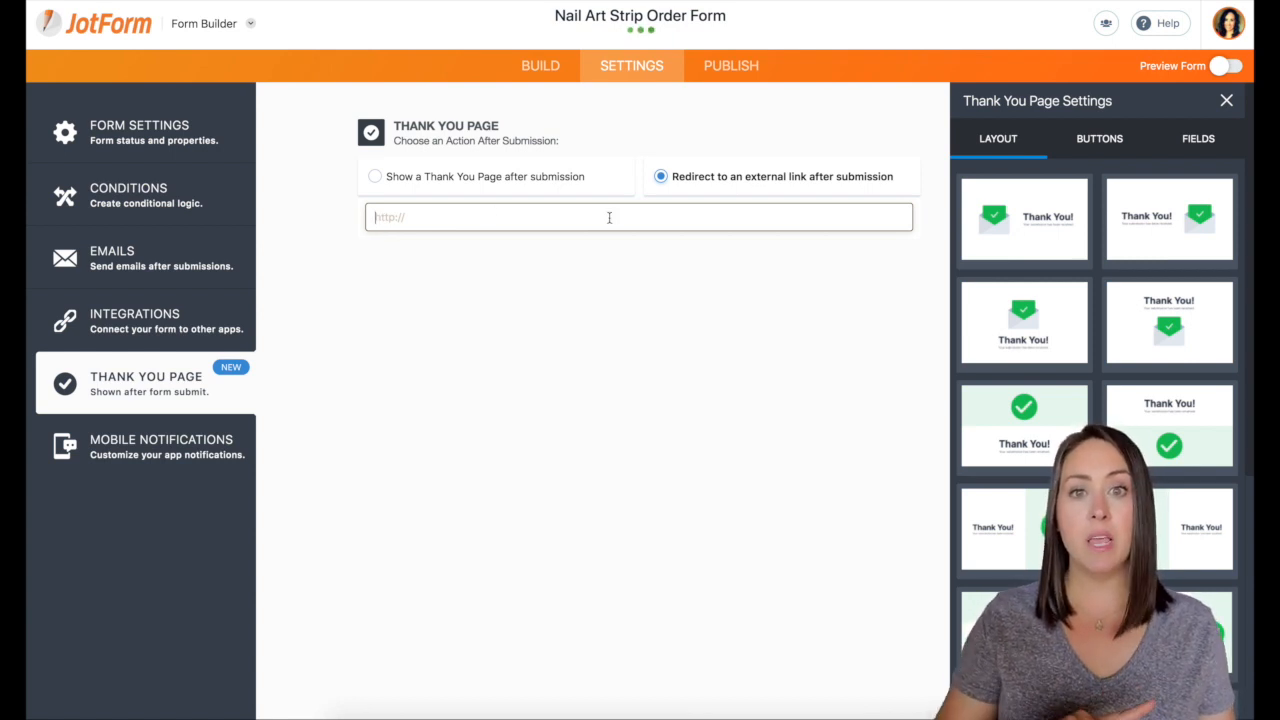
pyautogui.click(540, 66)
# Add a Paragraph element above the Submit for Invoice button
pyautogui.scroll(-15, 732, 416)
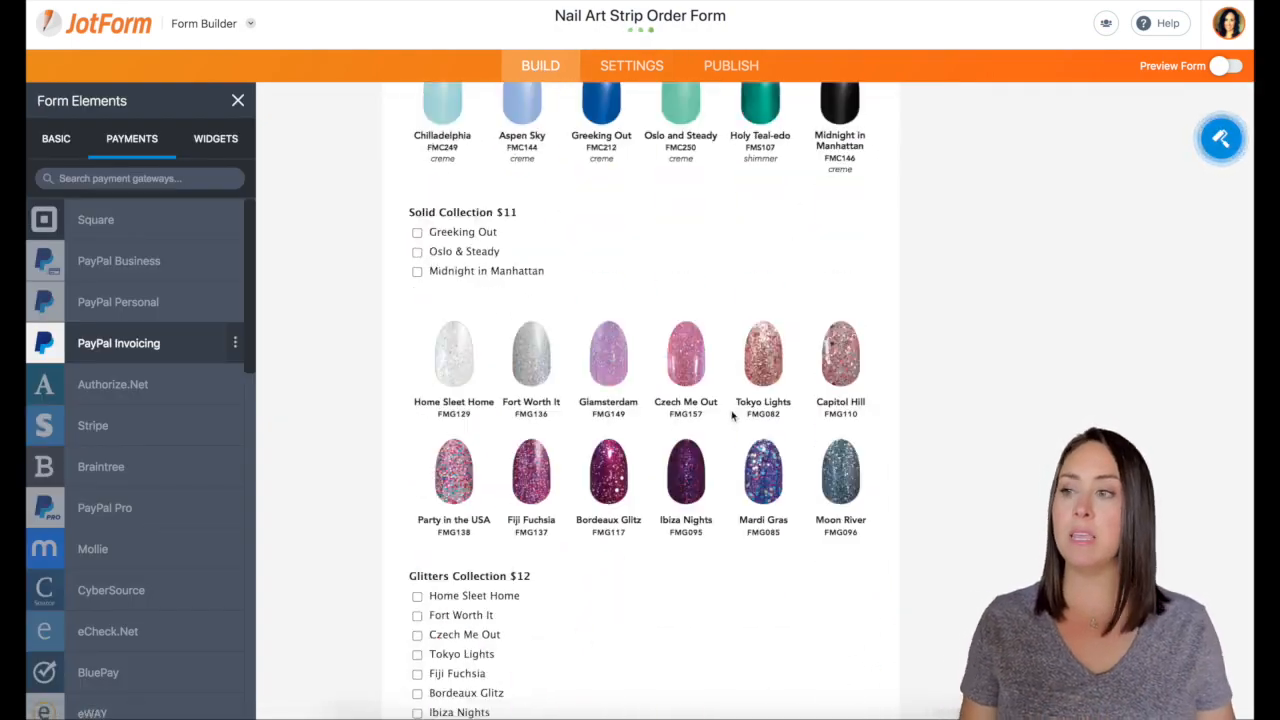
pyautogui.scroll(-10, 732, 416)
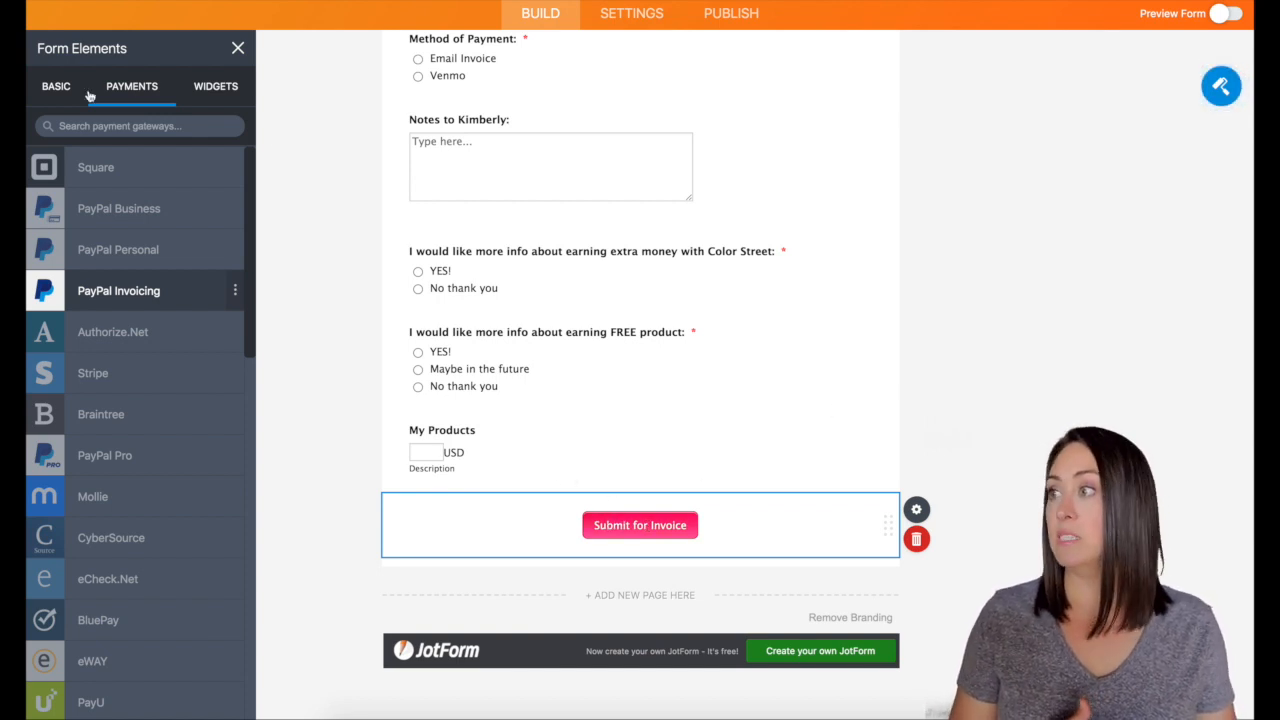
pyautogui.click(57, 87)
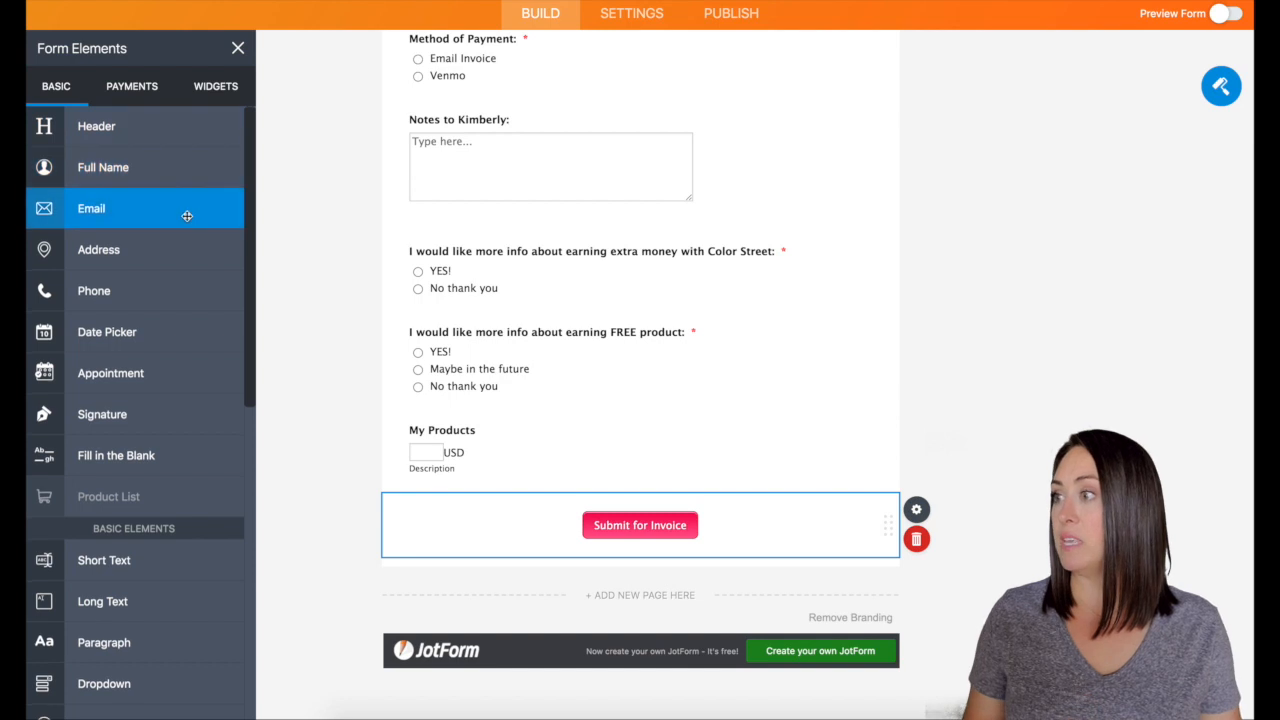
pyautogui.scroll(-3, 130, 300)
pyautogui.moveTo(108, 383); pyautogui.dragTo(618, 512)
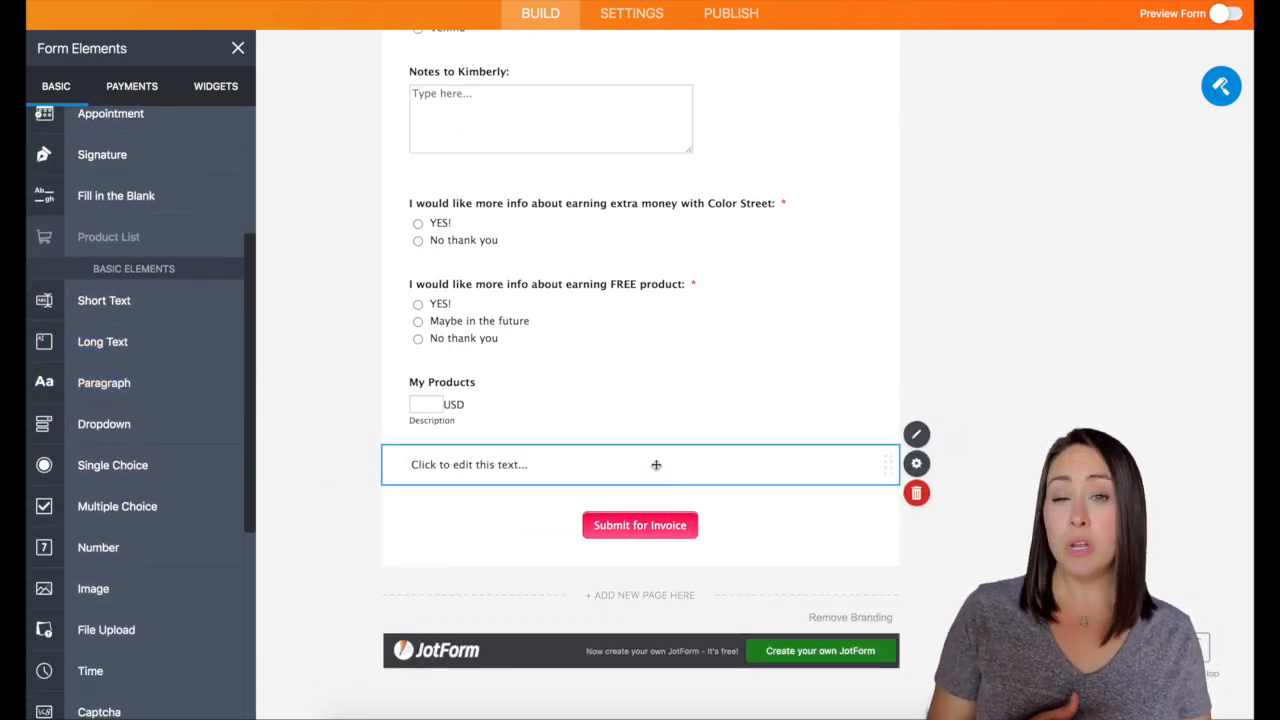
# Write the invoice and Facebook customer group note in the paragraph and centre it
pyautogui.click(656, 464)
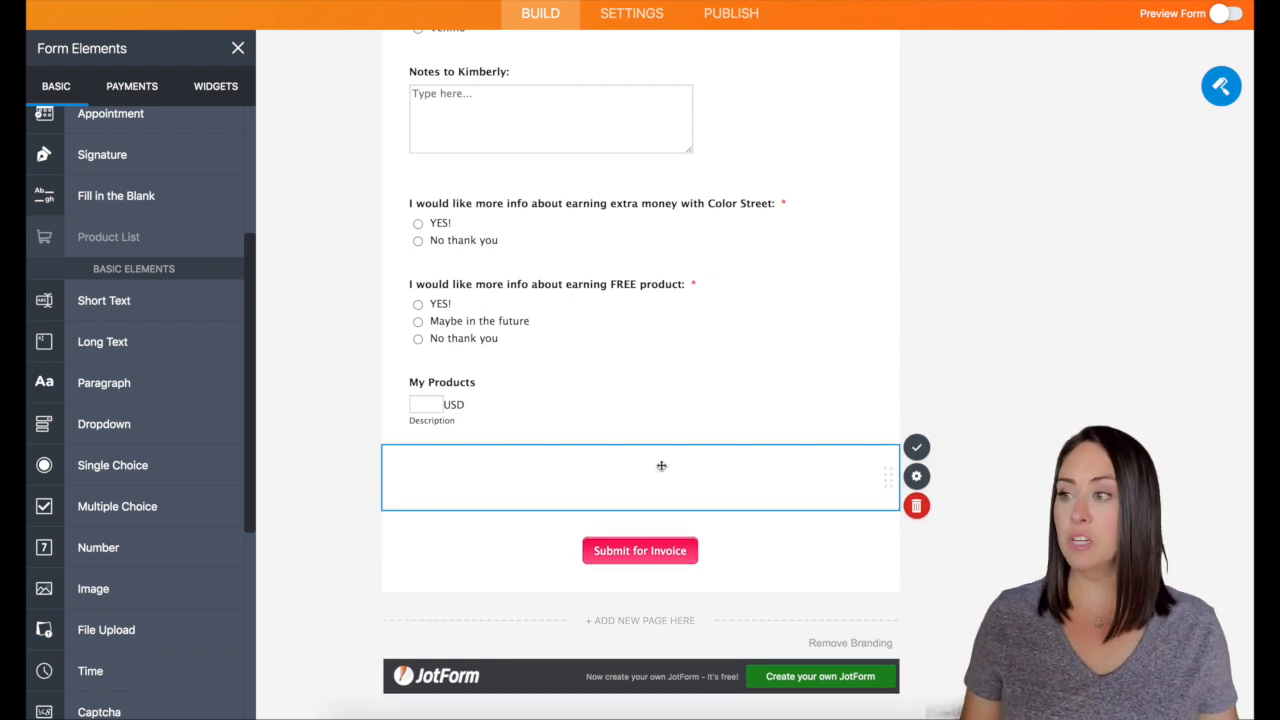
pyautogui.write('Once you click submit, ')
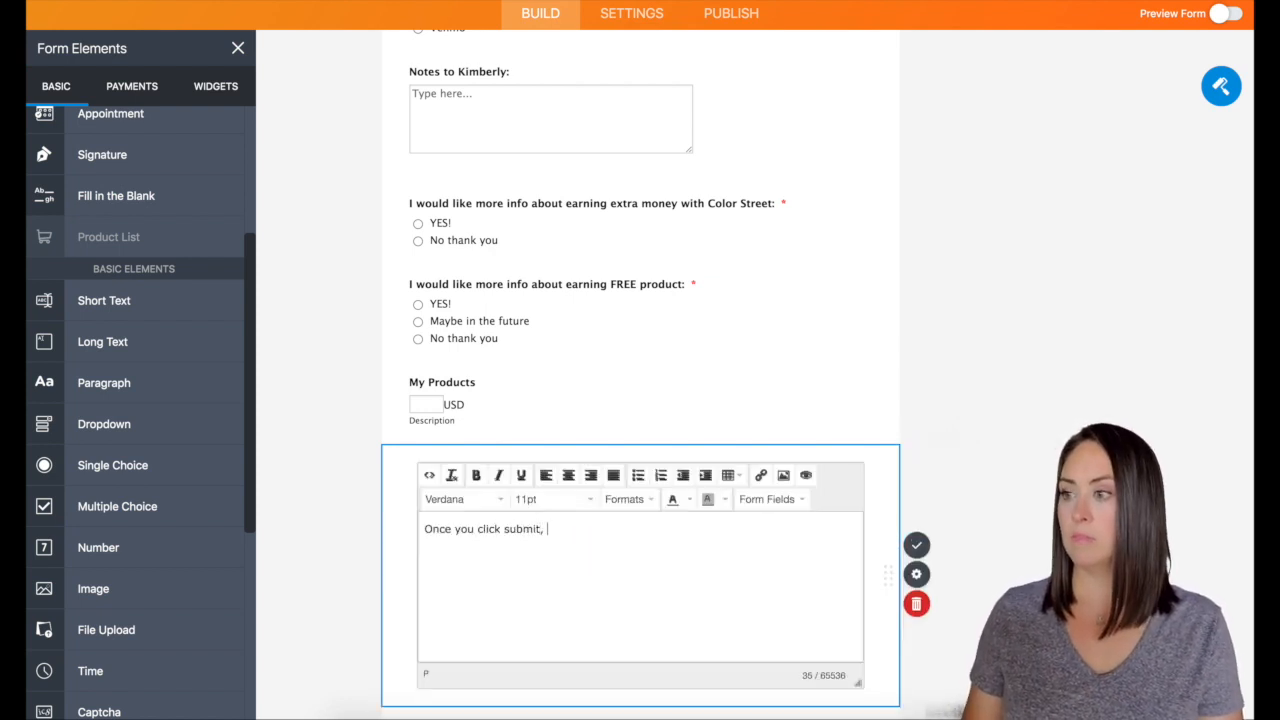
pyautogui.write("I'llan invoice will be sent. The submit button will take you ")
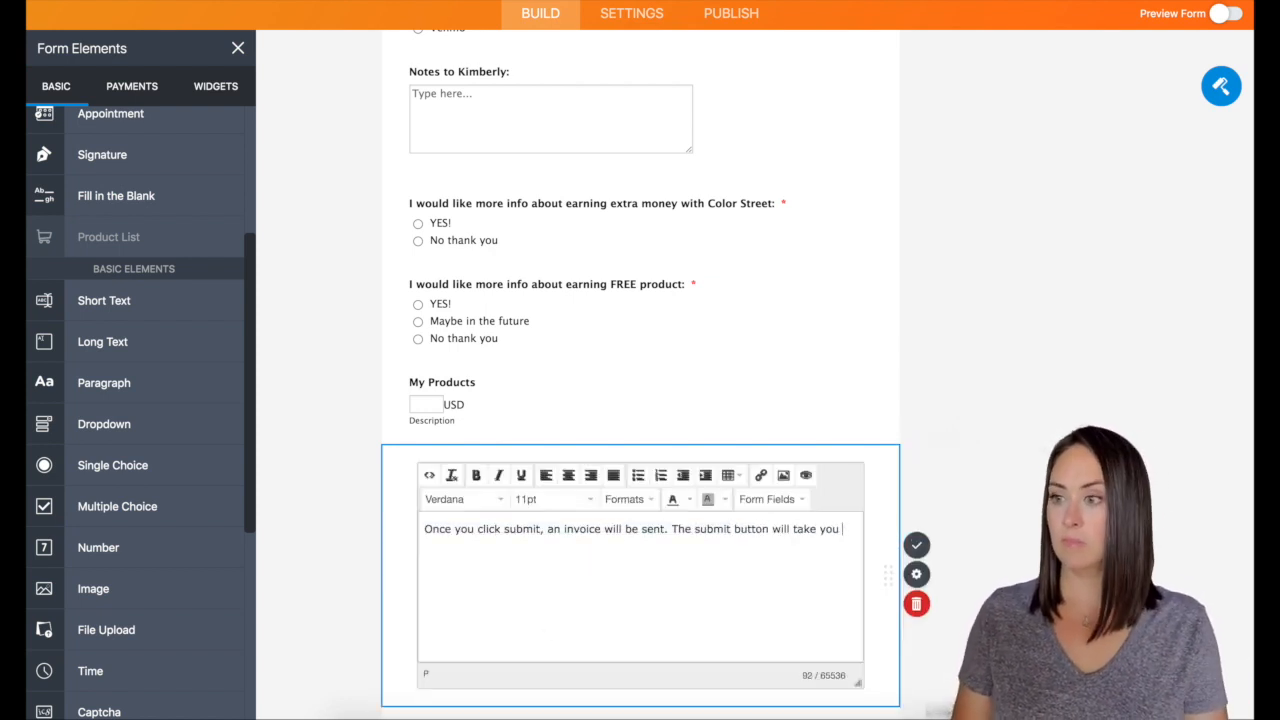
pyautogui.write('to my customer group on Facebook.')
pyautogui.hotkey('ctrl', 'a')
pyautogui.hotkey('ctrl', 'e')
pyautogui.click(916, 545)
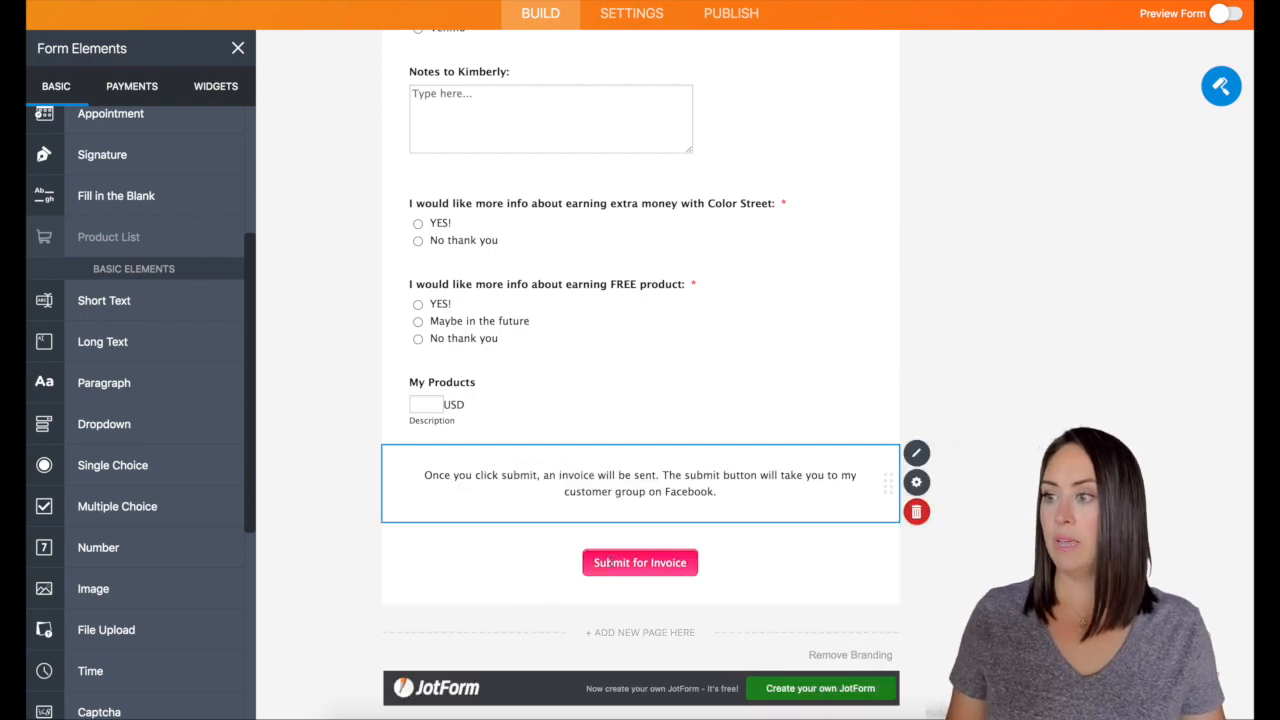
pyautogui.click(920, 583)
pyautogui.scroll(10, 920, 565)
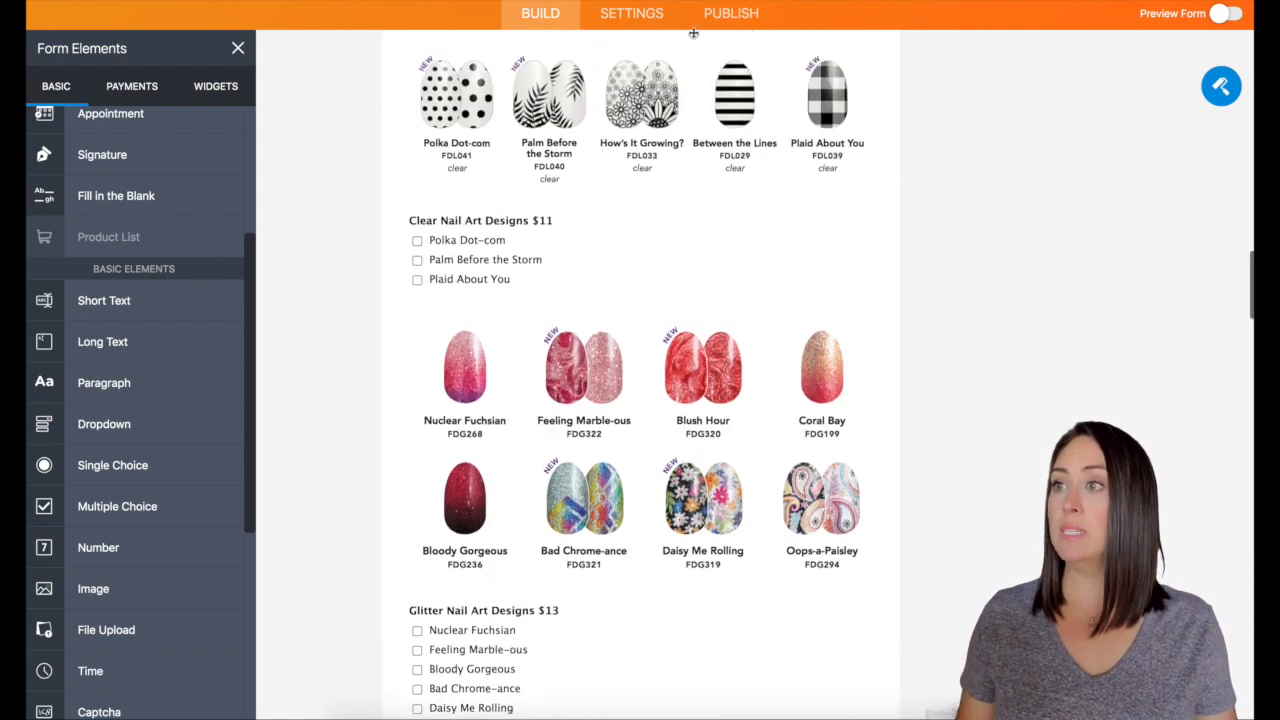
# Publish the form and open its share link in a new tab
pyautogui.click(714, 17)
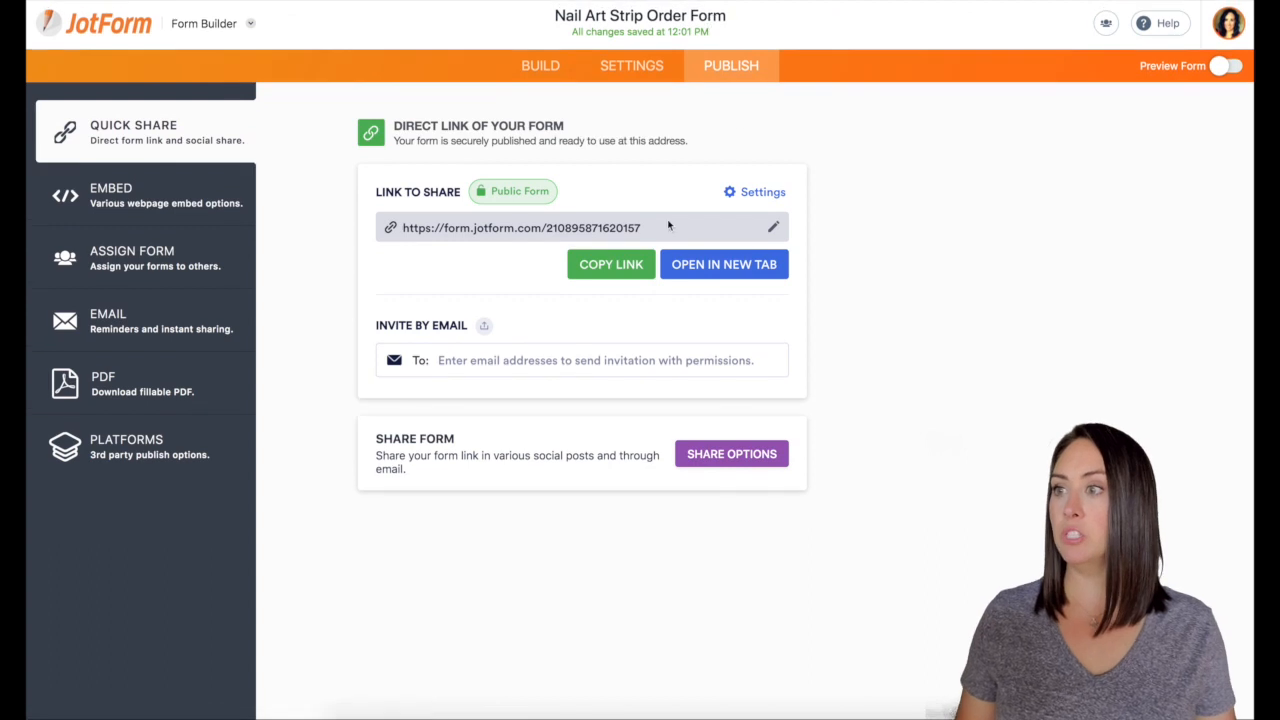
pyautogui.click(724, 264)
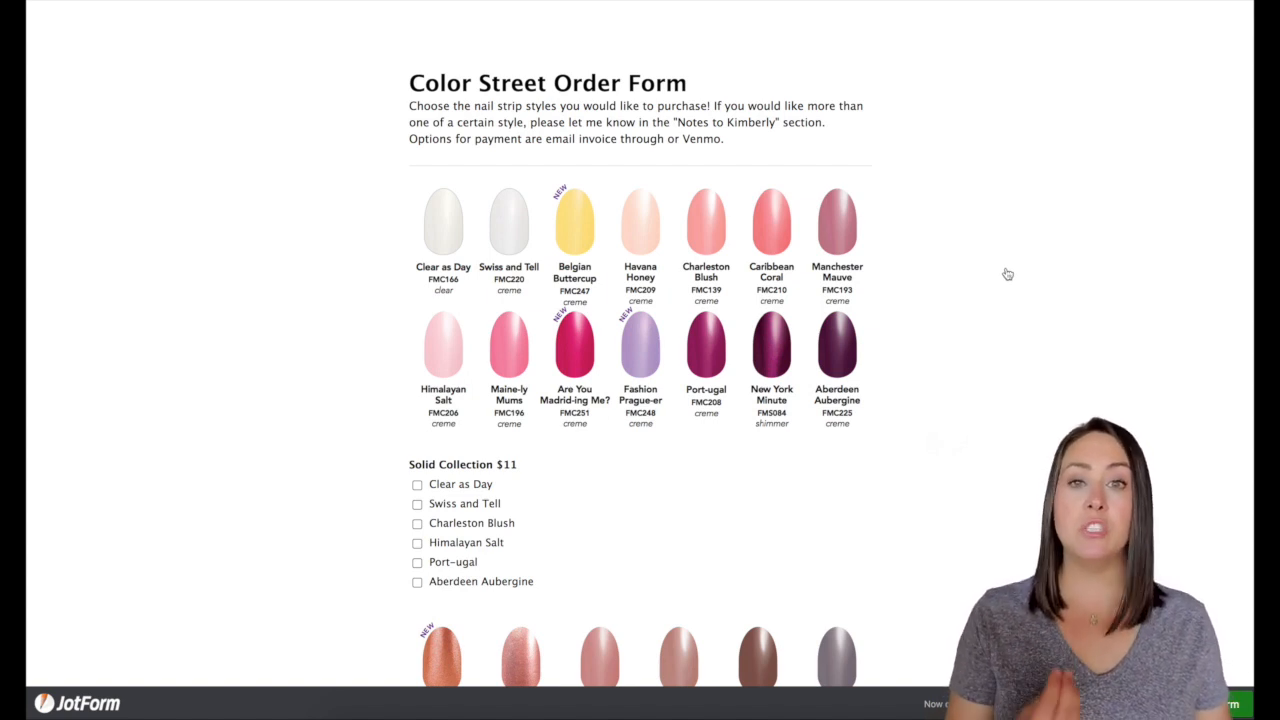
# Tick Clear as Day and Port-ugal in the Solid Collection on the live form
pyautogui.scroll(-2, 1006, 271)
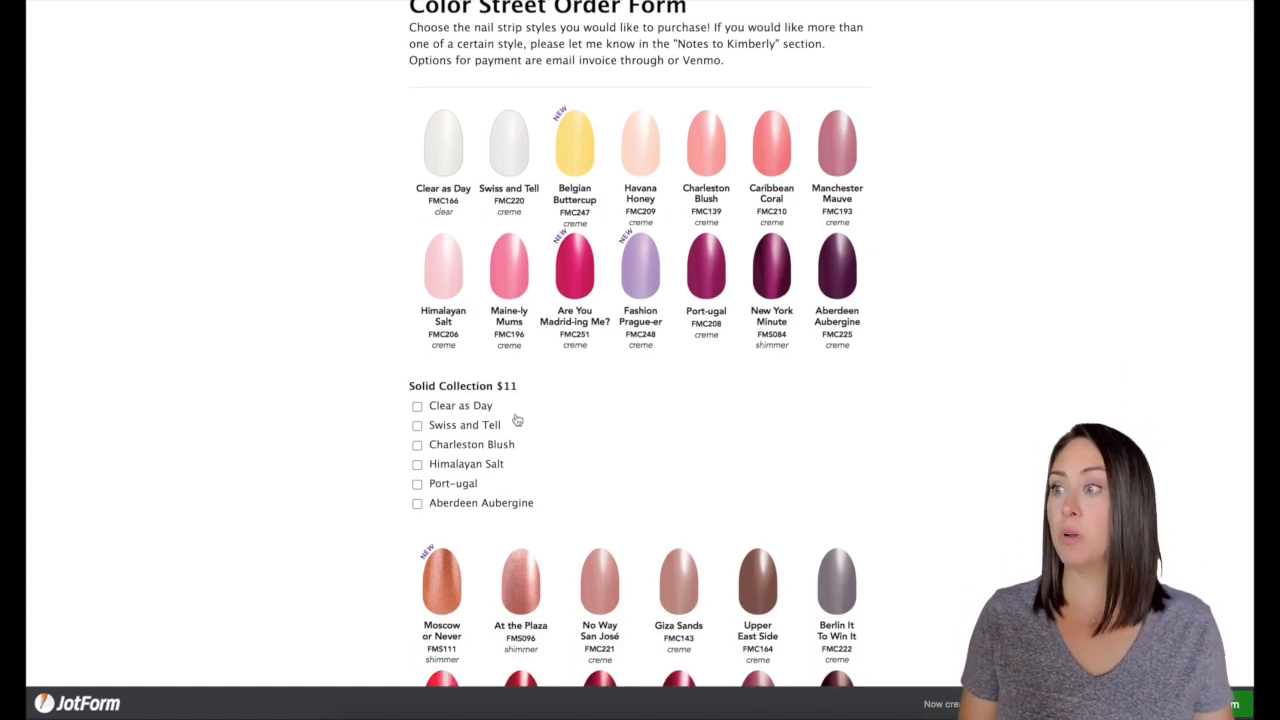
pyautogui.click(418, 407)
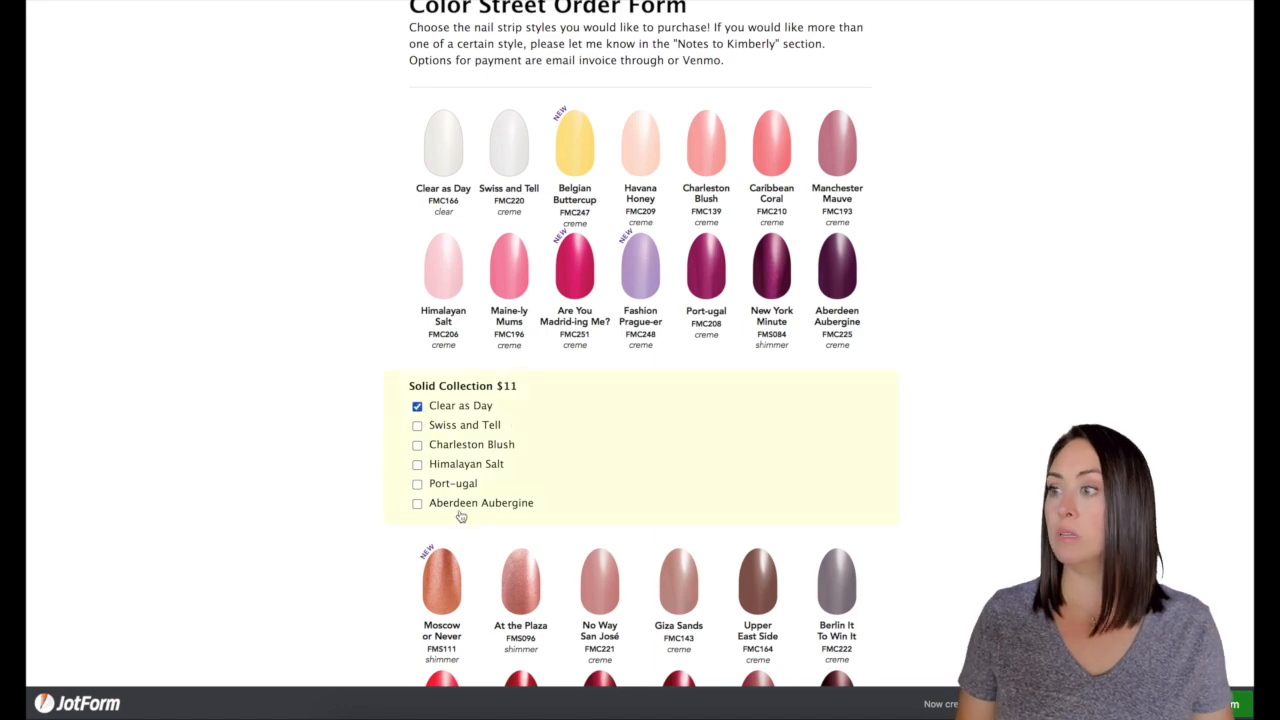
pyautogui.click(417, 483)
pyautogui.scroll(-2, 910, 444)
pyautogui.scroll(-15, 911, 443)
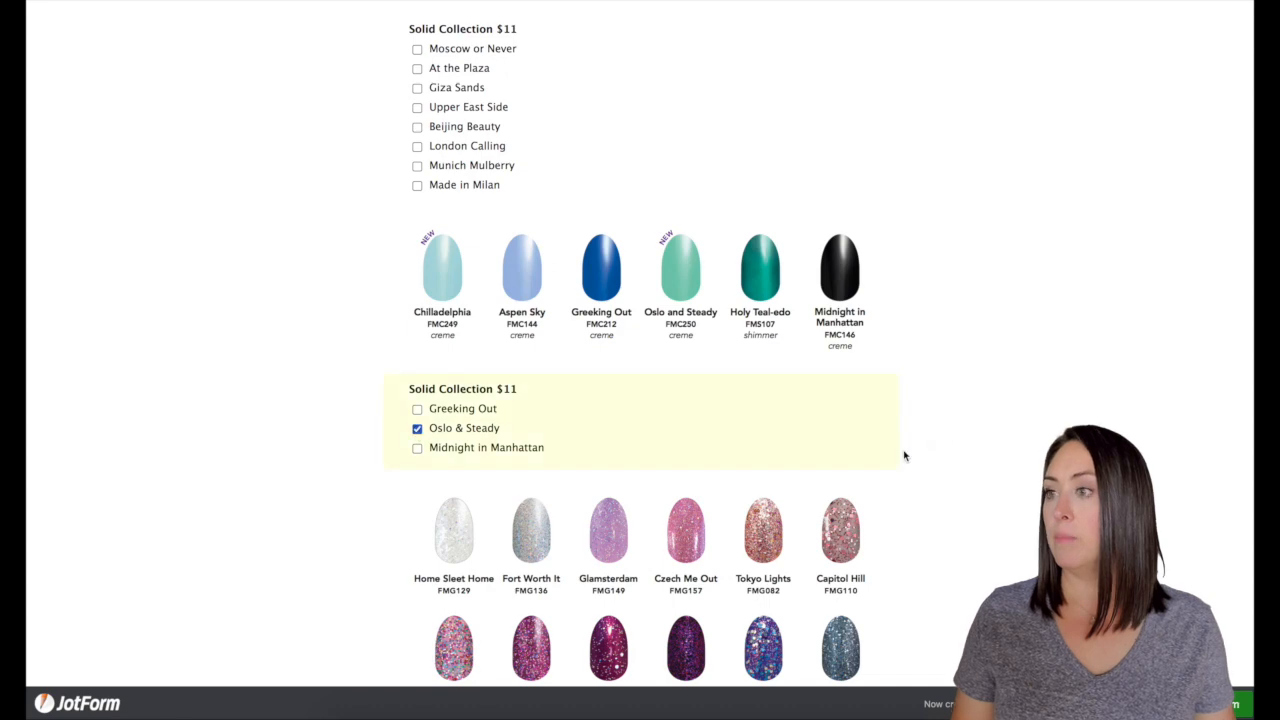
pyautogui.scroll(12, 970, 457)
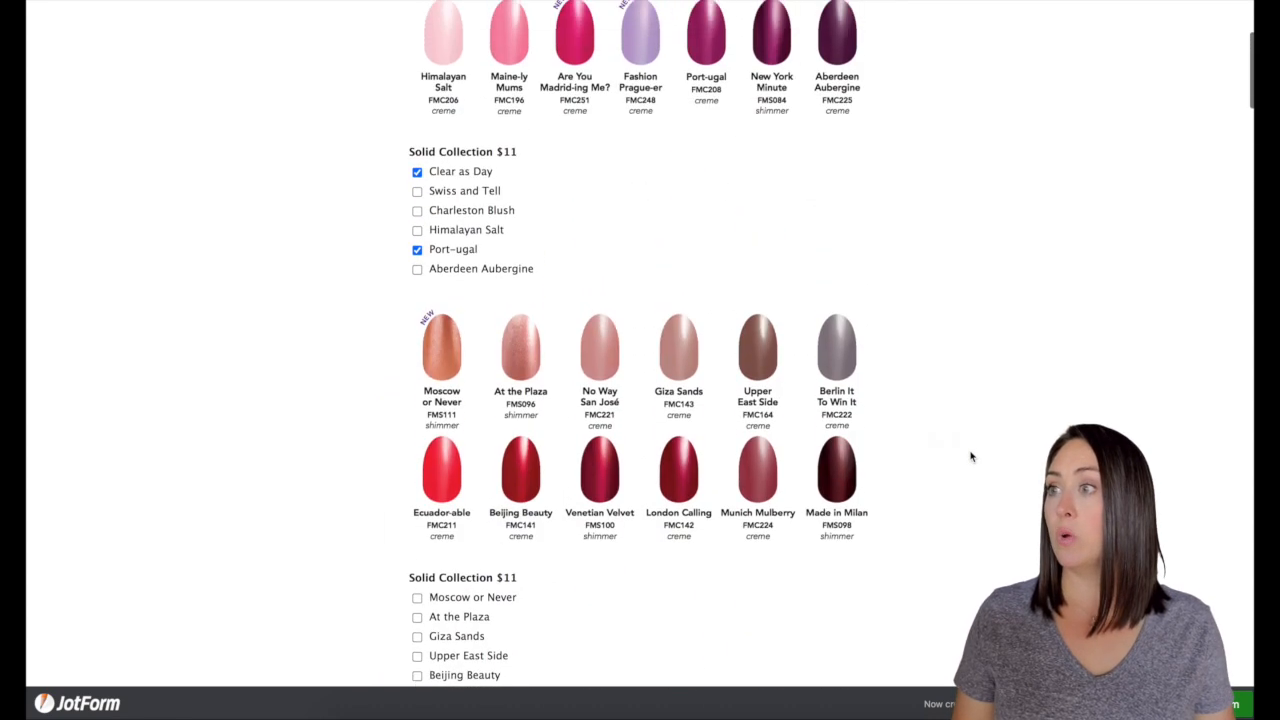
# Enter a test amount of 33.00 USD in the My Products field
pyautogui.scroll(-13, 970, 457)
pyautogui.scroll(-10, 970, 457)
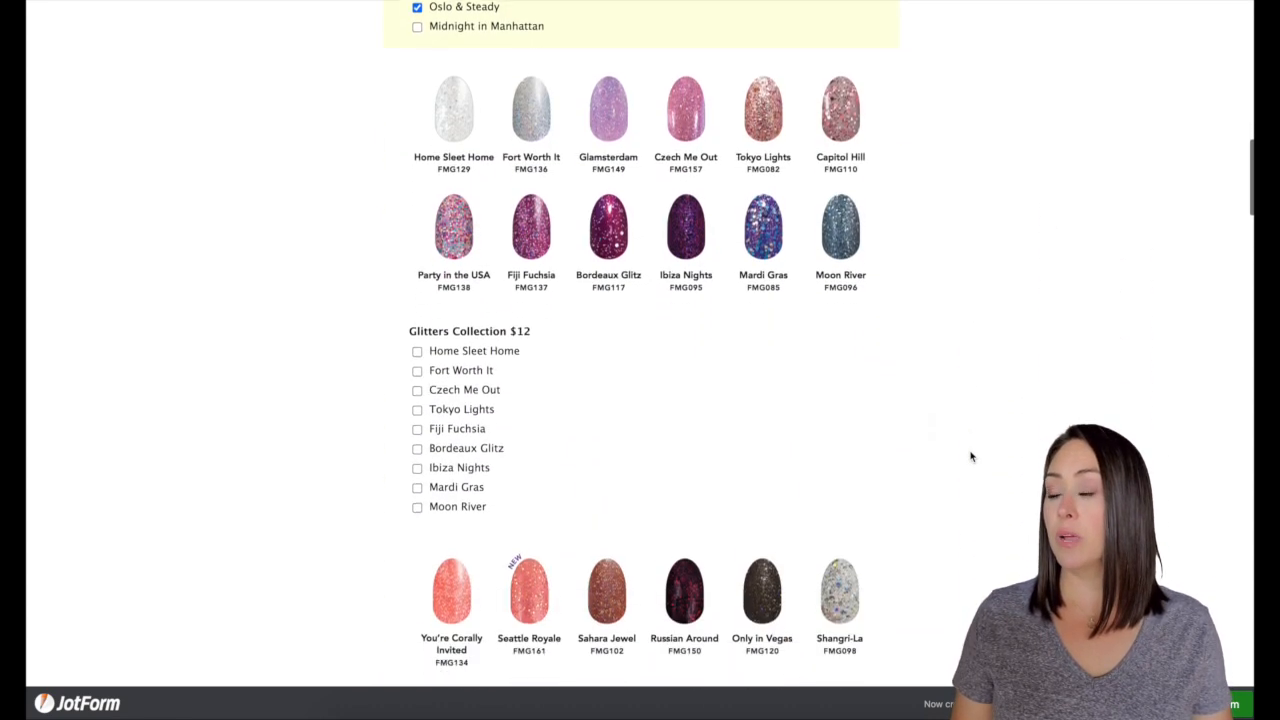
pyautogui.scroll(-18, 940, 472)
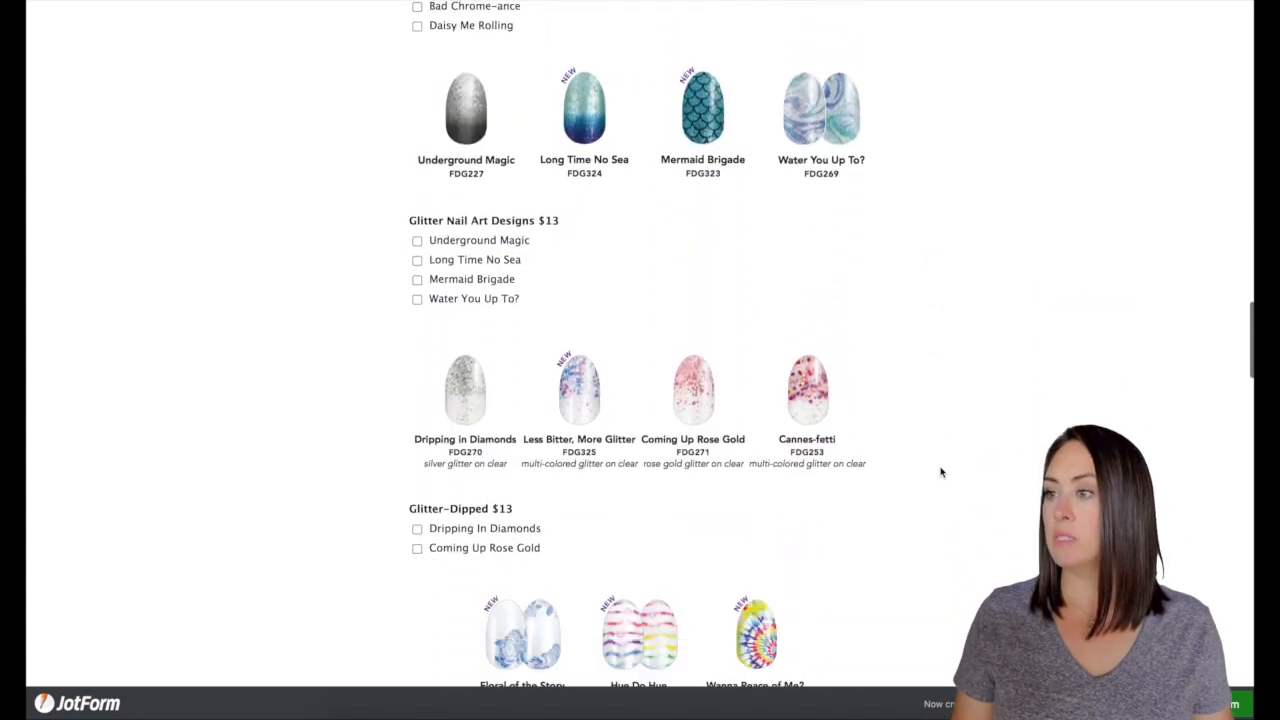
pyautogui.scroll(-20, 940, 472)
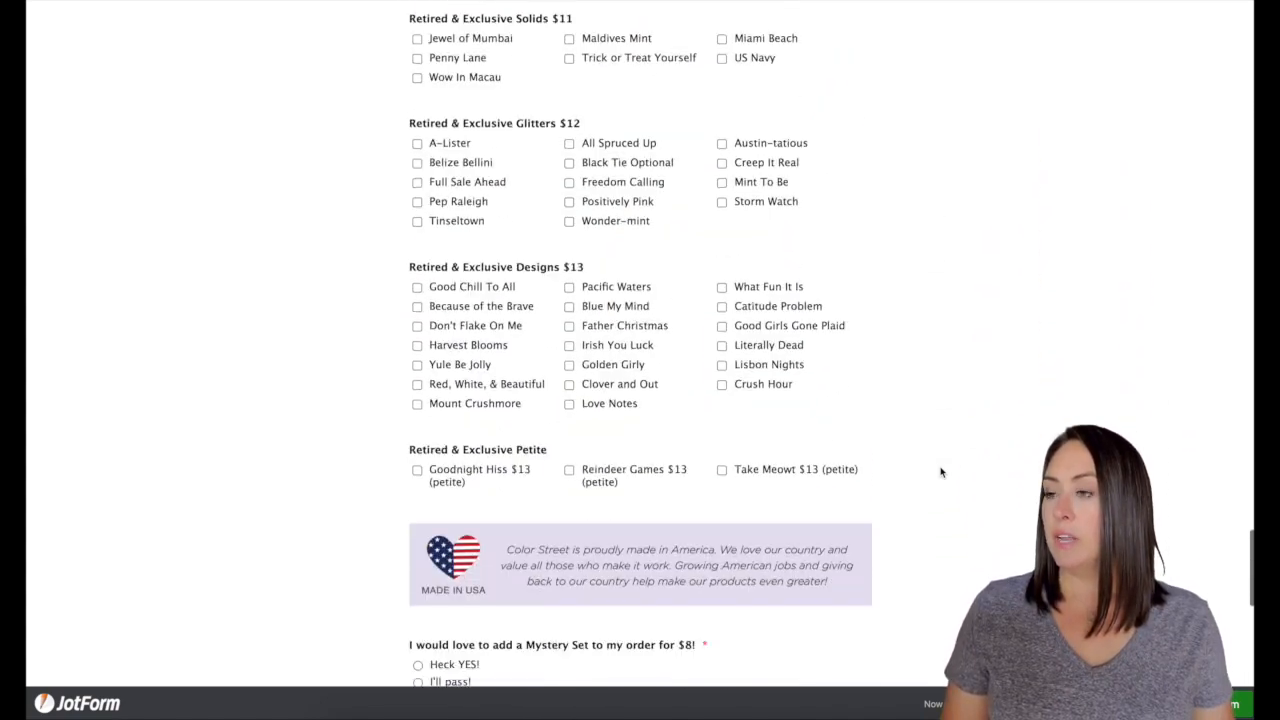
pyautogui.scroll(-3, 844, 330)
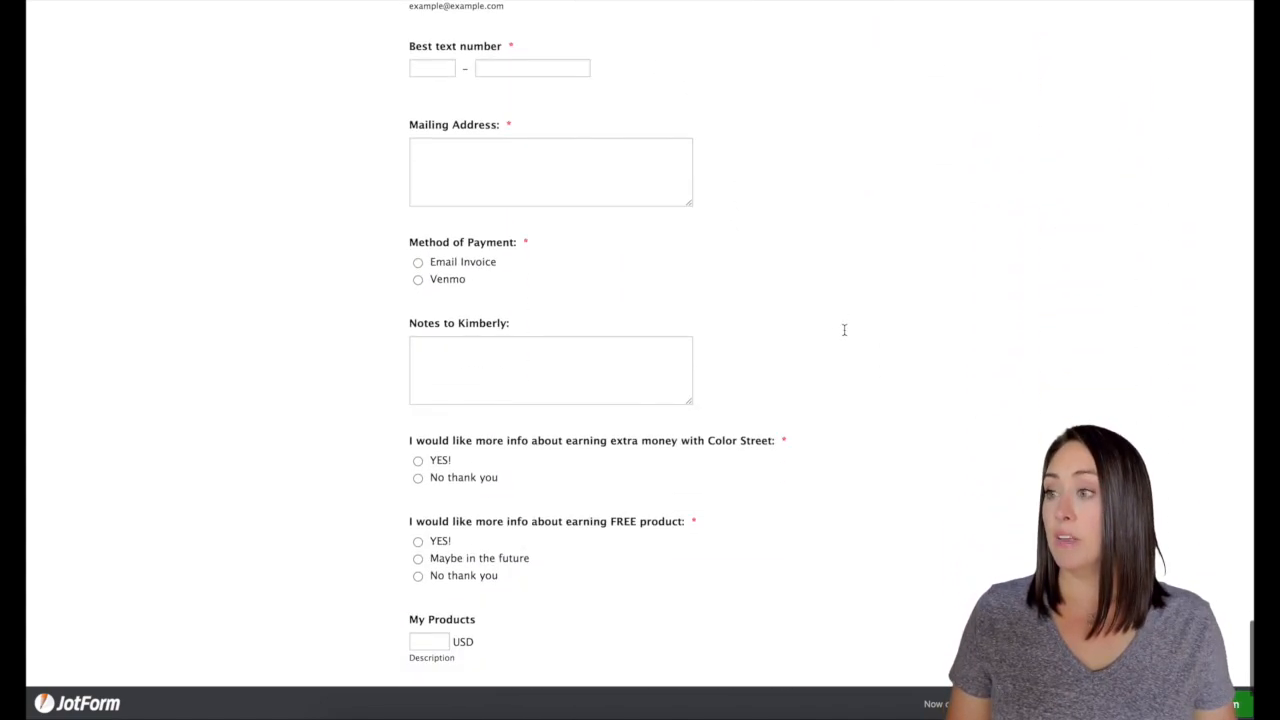
pyautogui.click(430, 455)
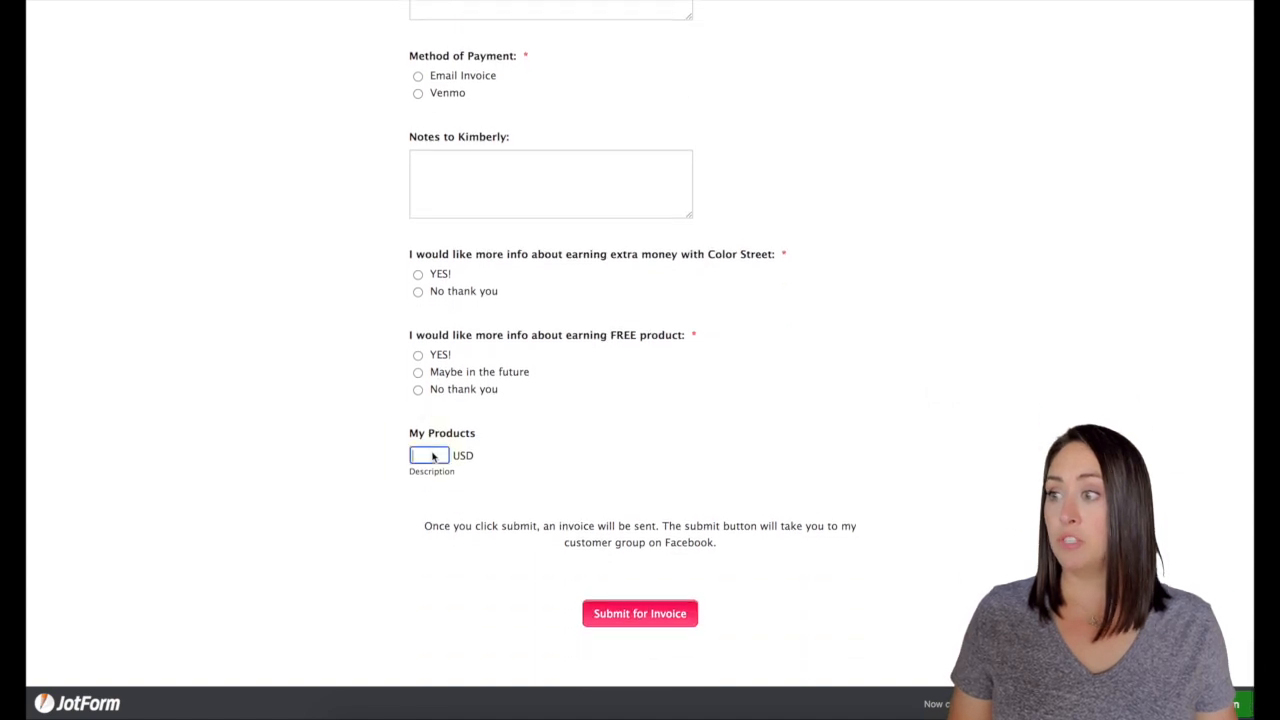
pyautogui.write('33.00')
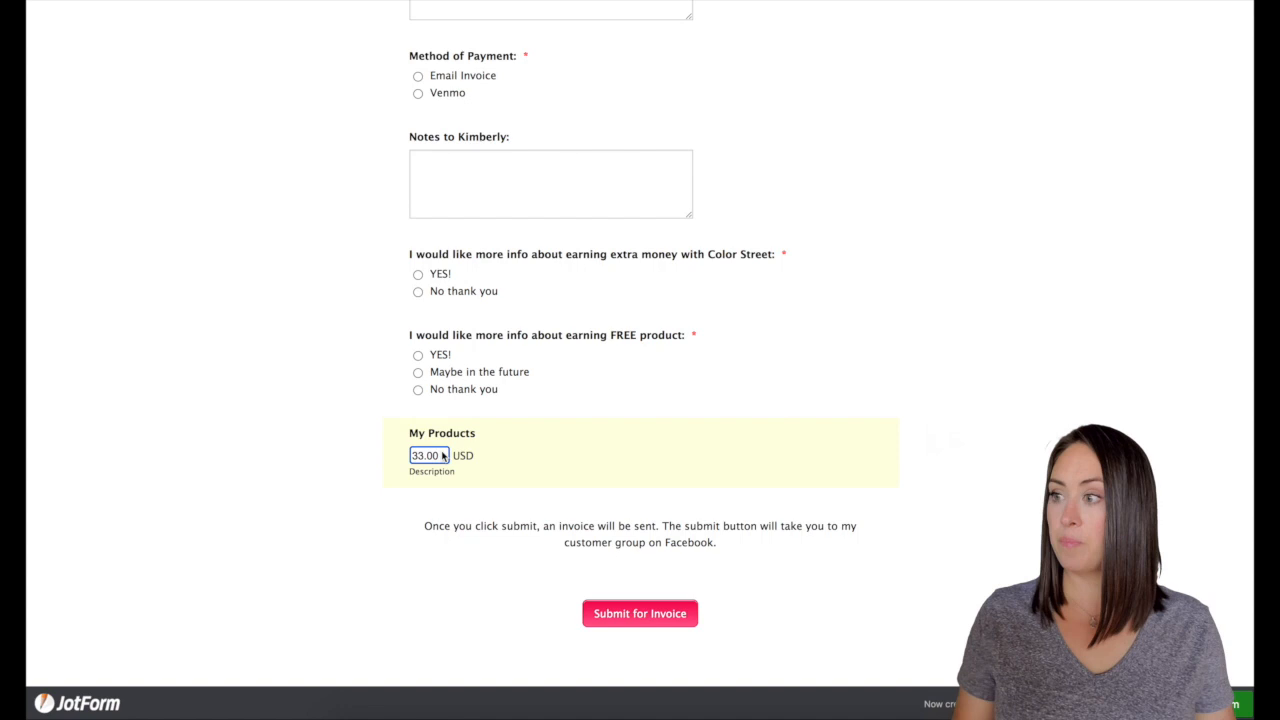
pyautogui.scroll(-1, 443, 455)
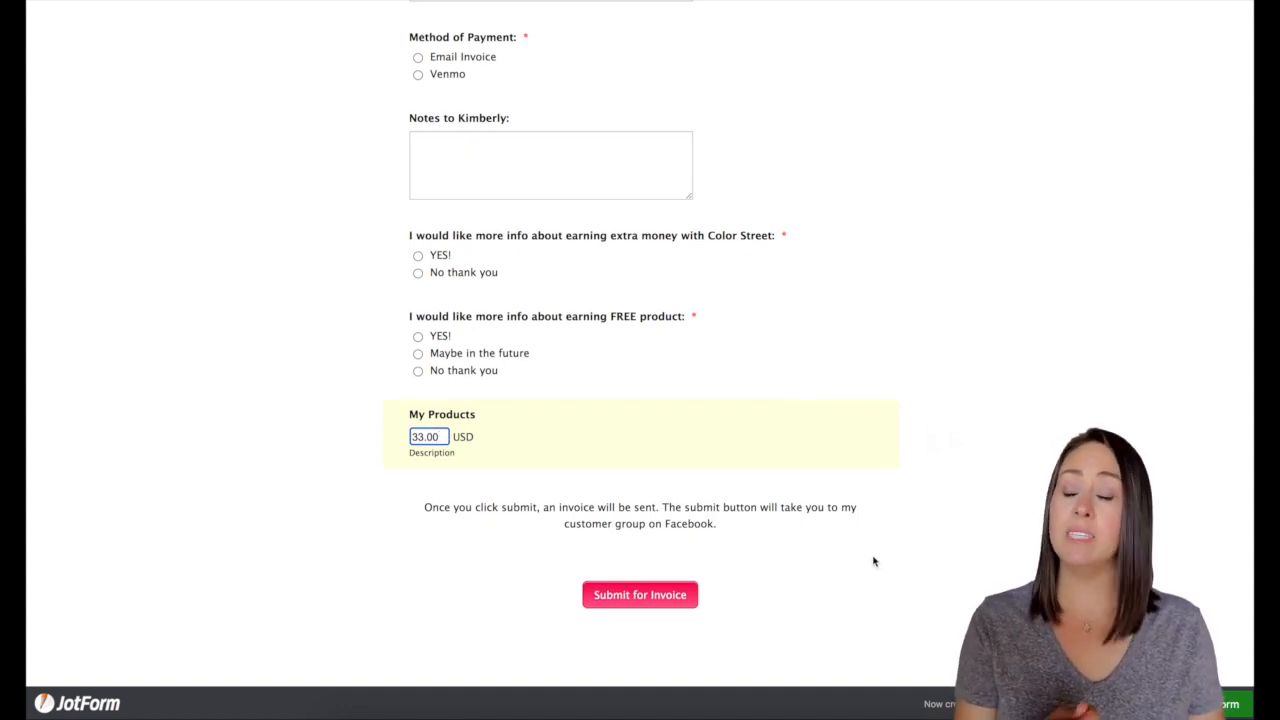
pyautogui.scroll(5, 963, 523)
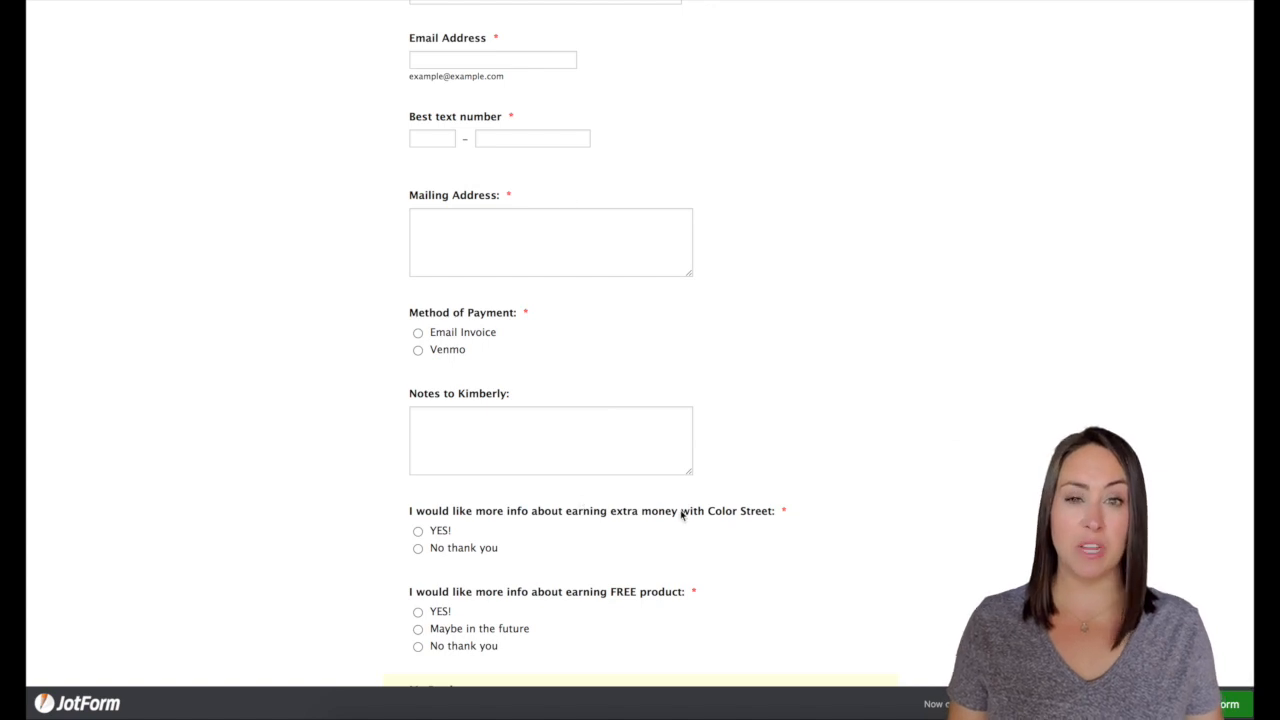
pyautogui.scroll(-5, 971, 523)
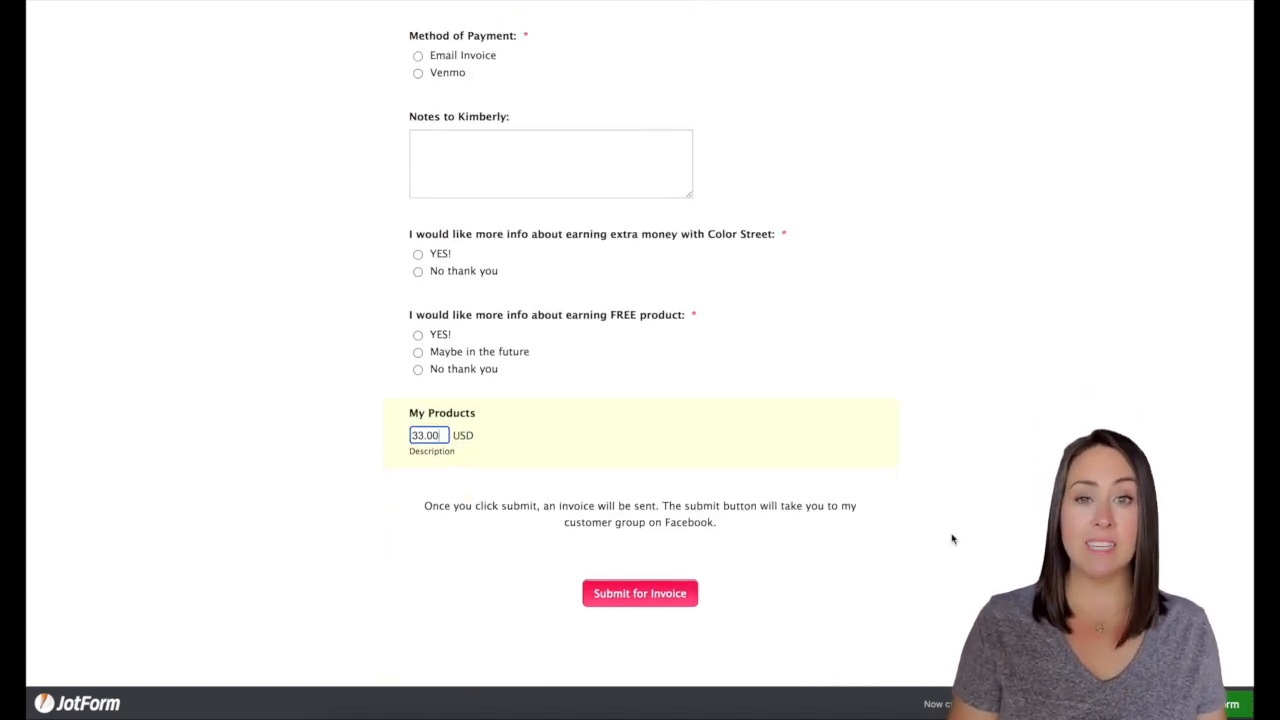